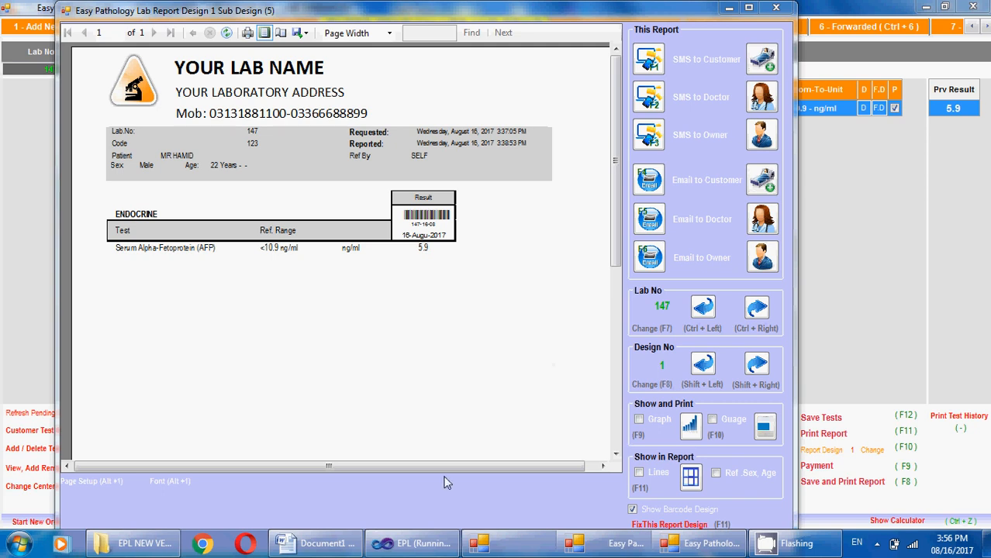
Step: Switch to the Word document and examine the Alpha-Fetoprotein sample's REFERENCE VALUE, ADDITIONAL INFORMATION and Note sections
{"action": "left_click", "coordinate": [339, 543]}
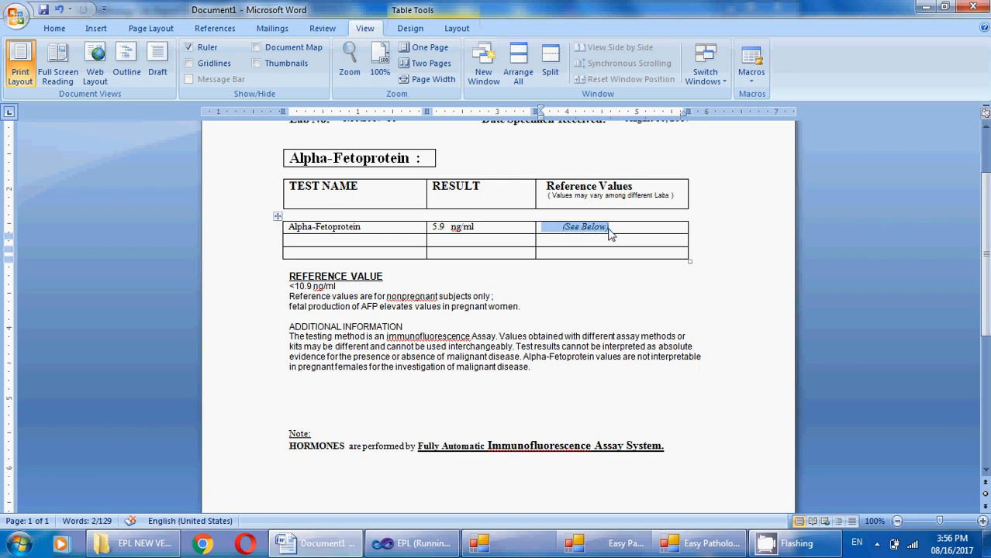
{"action": "left_click_drag", "start_coordinate": [288, 276], "coordinate": [414, 306]}
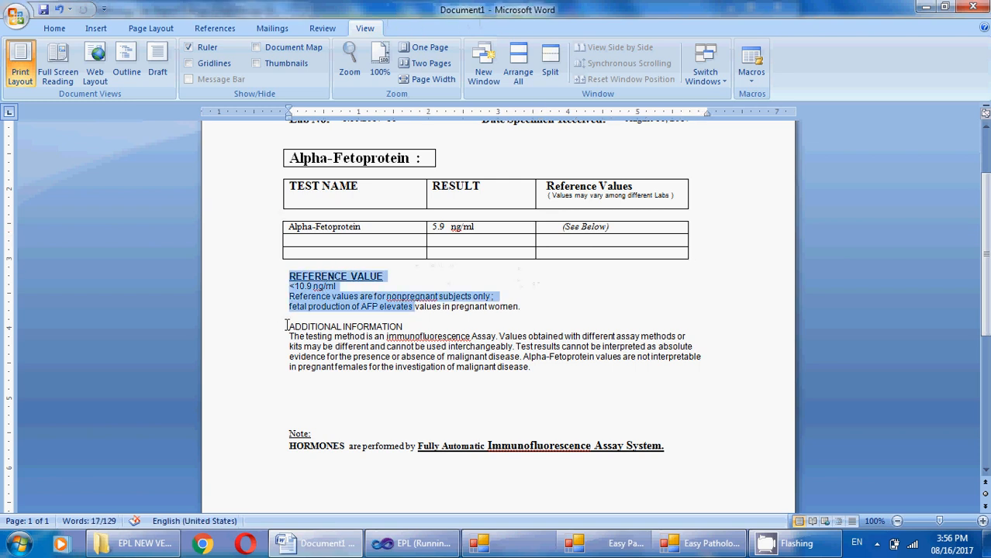
{"action": "left_click_drag", "start_coordinate": [286, 325], "coordinate": [475, 485]}
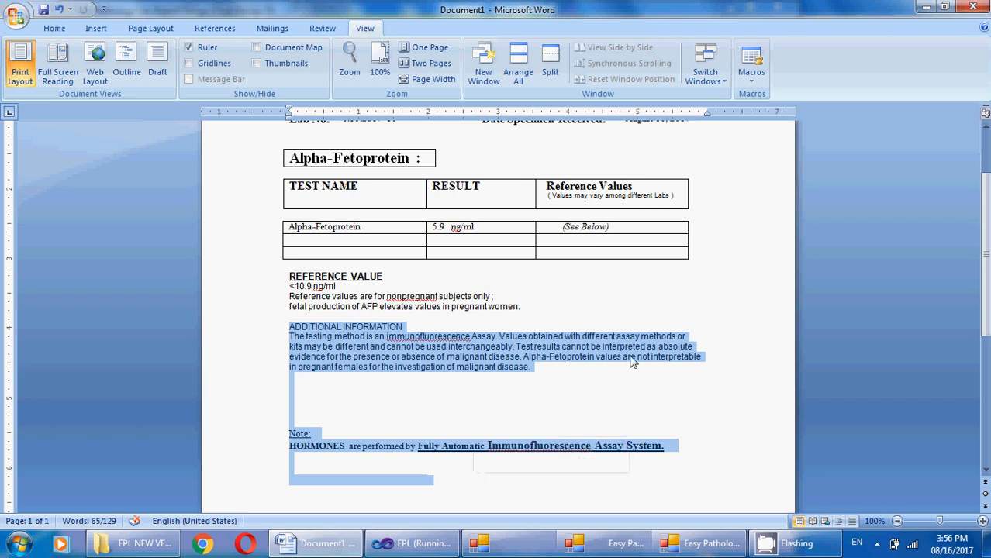
{"action": "left_click", "coordinate": [925, 8]}
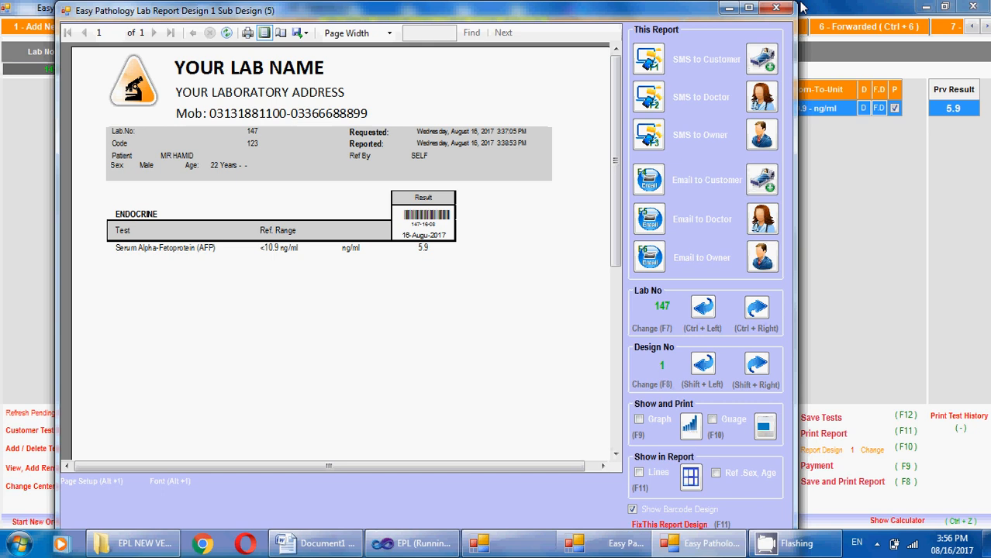
Step: Leave the report preview and results screen, search the tests for AFP, and open the reference values of Serum Alpha-Fetoprotein (AFP)
{"action": "left_click", "coordinate": [779, 10]}
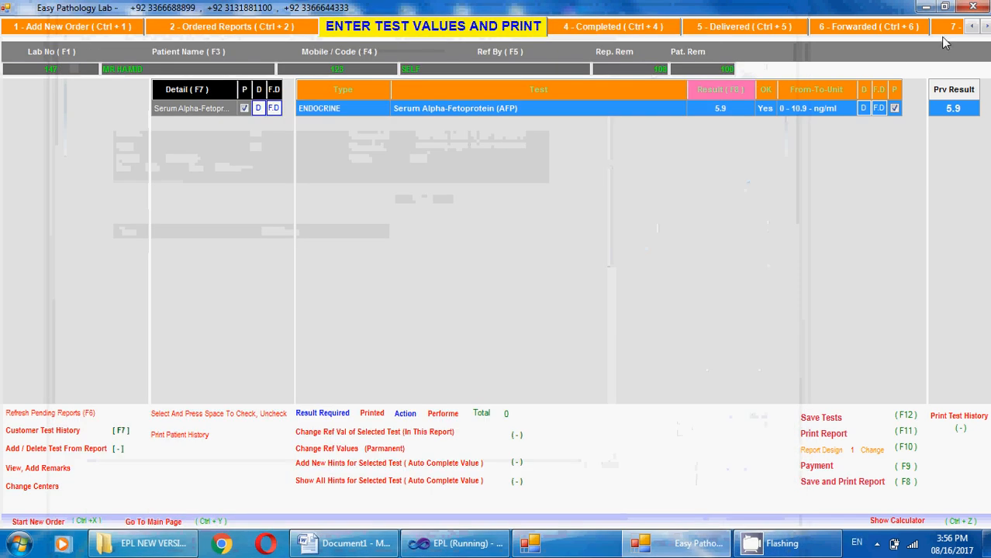
{"action": "left_click", "coordinate": [975, 6]}
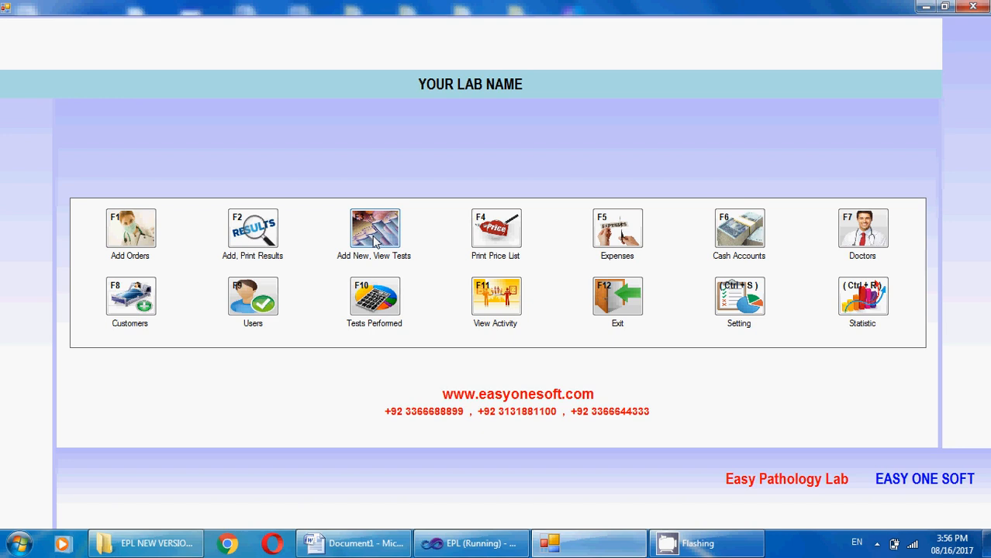
{"action": "left_click", "coordinate": [375, 242]}
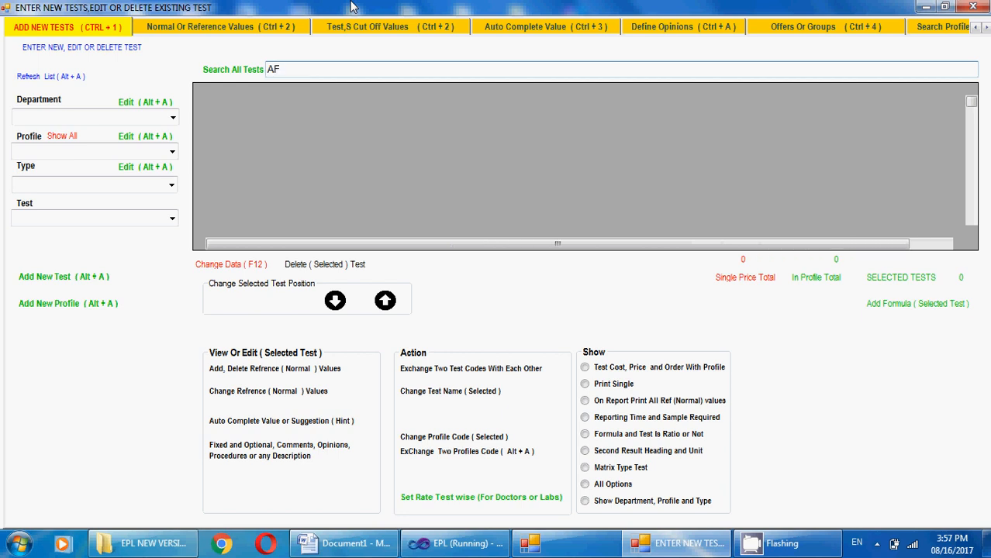
{"action": "type", "text": "P"}
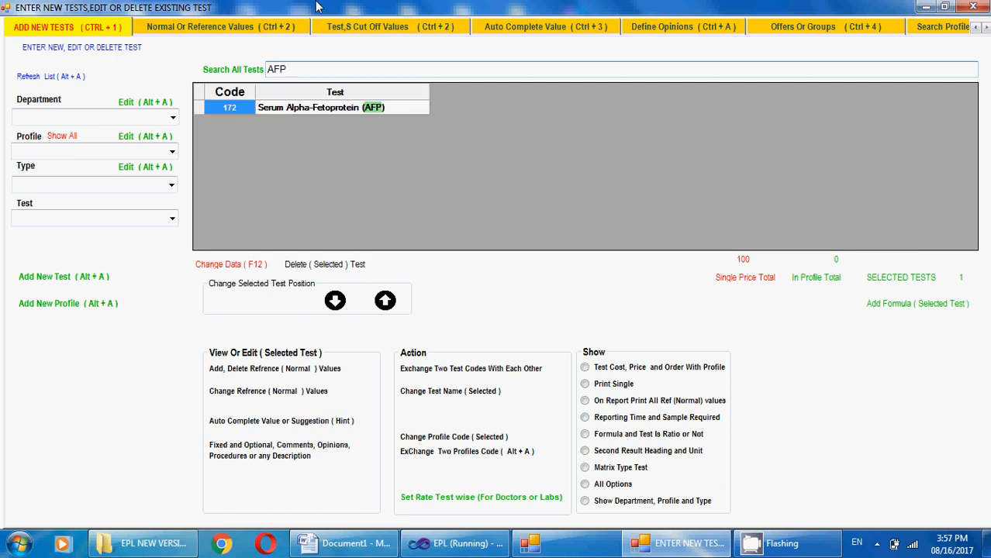
{"action": "left_click", "coordinate": [200, 110]}
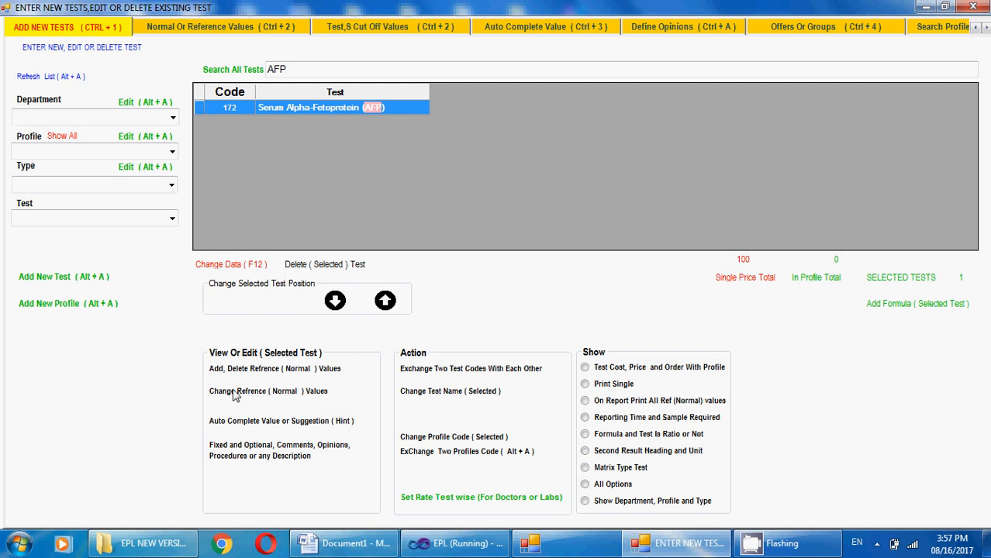
{"action": "left_click", "coordinate": [285, 373]}
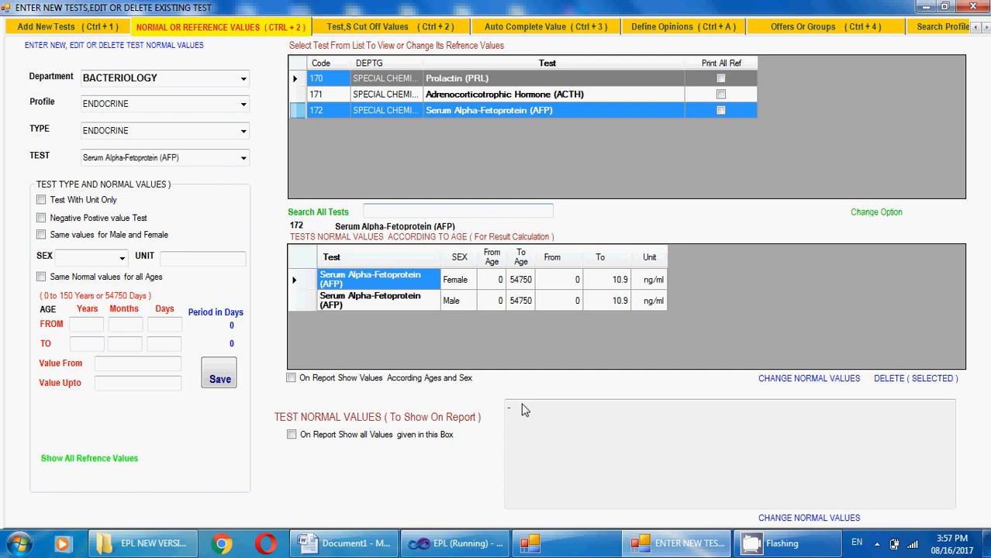
Step: Replace the AFP test's normal values shown on the report with "(See Below)" copied from the Word document's Reference Values column
{"action": "left_click", "coordinate": [302, 113]}
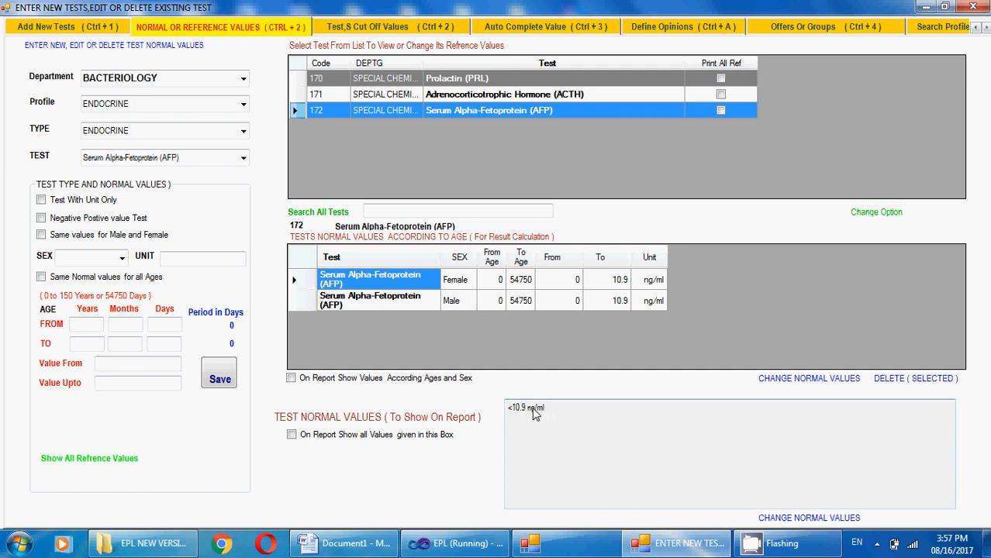
{"action": "left_click_drag", "start_coordinate": [510, 413], "coordinate": [548, 413]}
{"action": "left_click", "coordinate": [379, 544]}
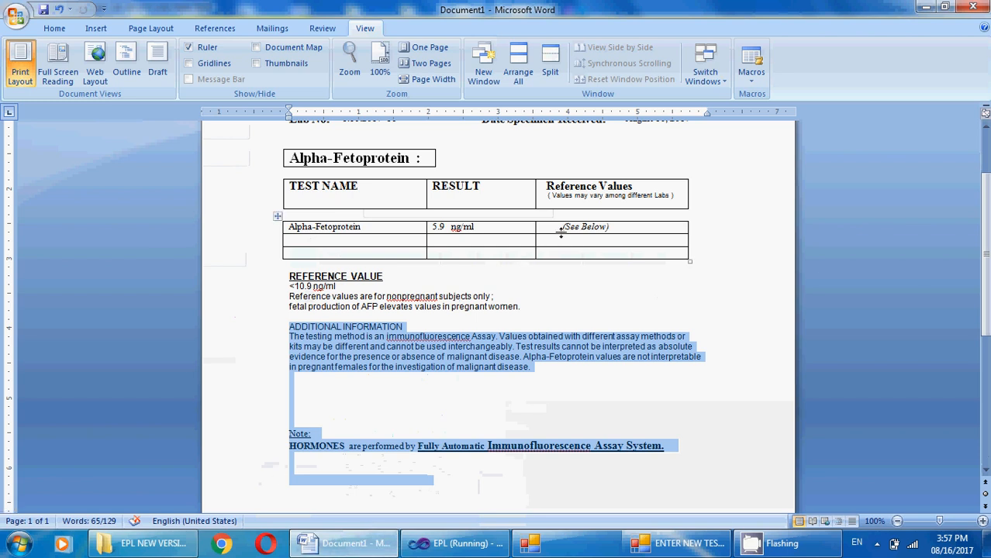
{"action": "left_click_drag", "start_coordinate": [556, 226], "coordinate": [644, 228]}
{"action": "key", "text": "ctrl+c"}
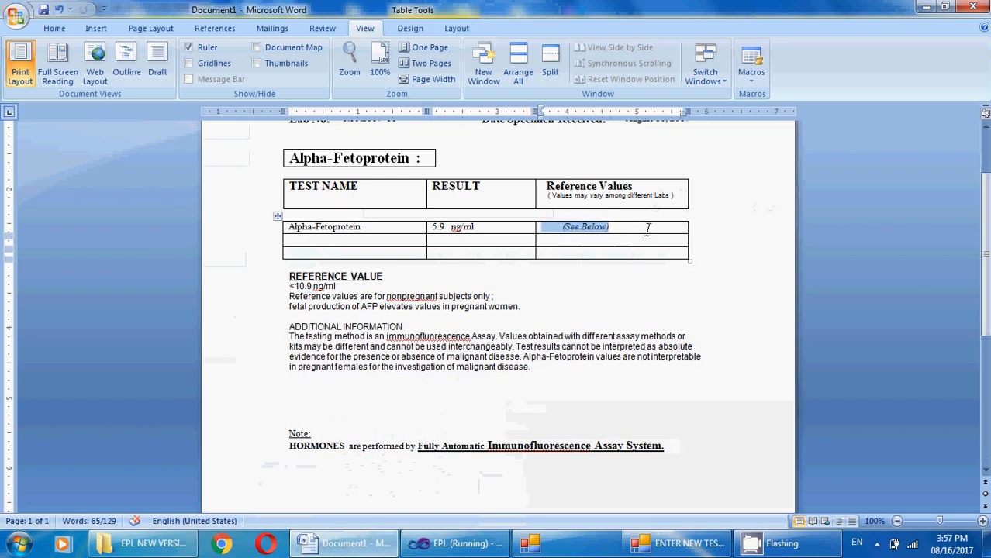
{"action": "left_click", "coordinate": [648, 545]}
{"action": "left_click", "coordinate": [786, 520]}
{"action": "key", "text": "ctrl+v"}
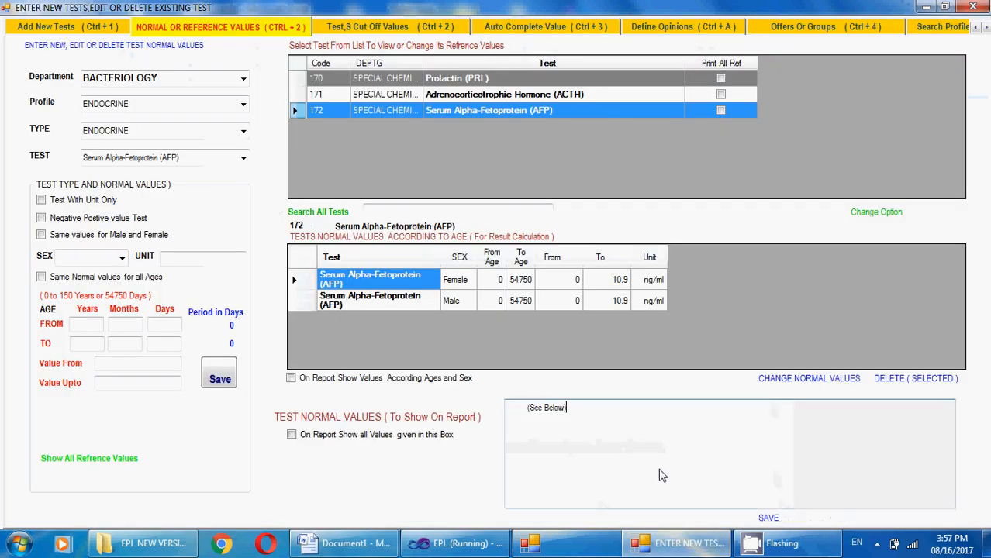
Step: Remove the blank space before "(See Below)" and save the AFP test's report normal values
{"action": "left_click_drag", "start_coordinate": [526, 407], "coordinate": [511, 414]}
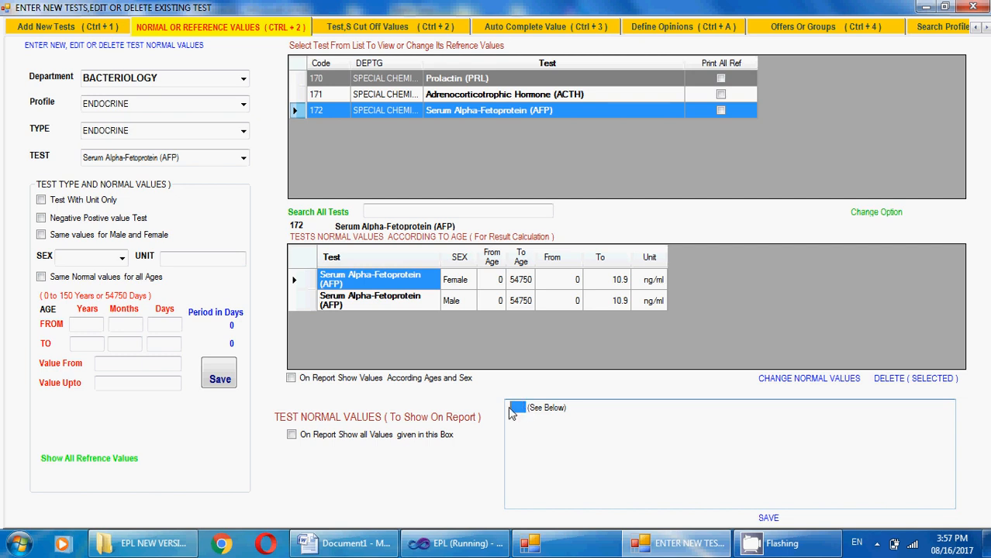
{"action": "key", "text": "BackSpace"}
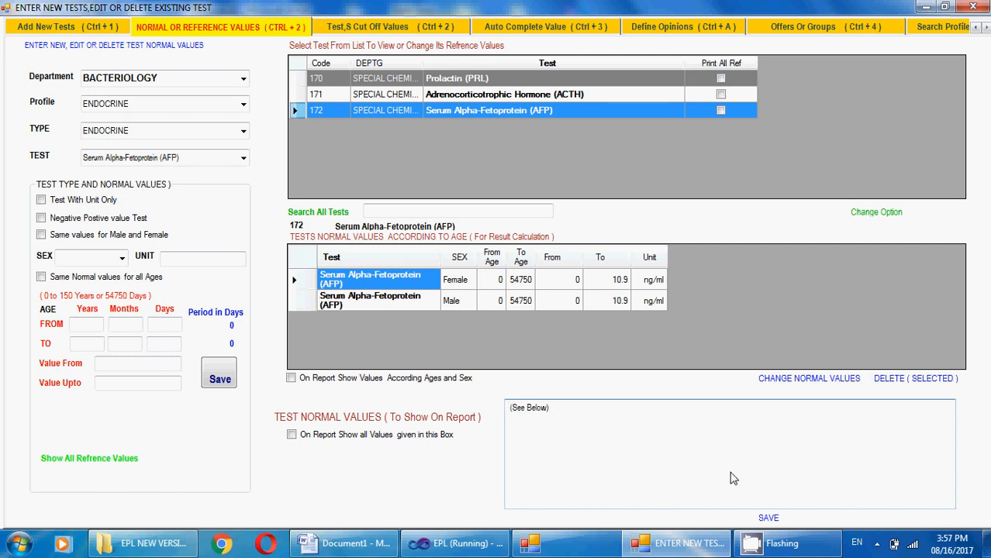
{"action": "left_click", "coordinate": [765, 517]}
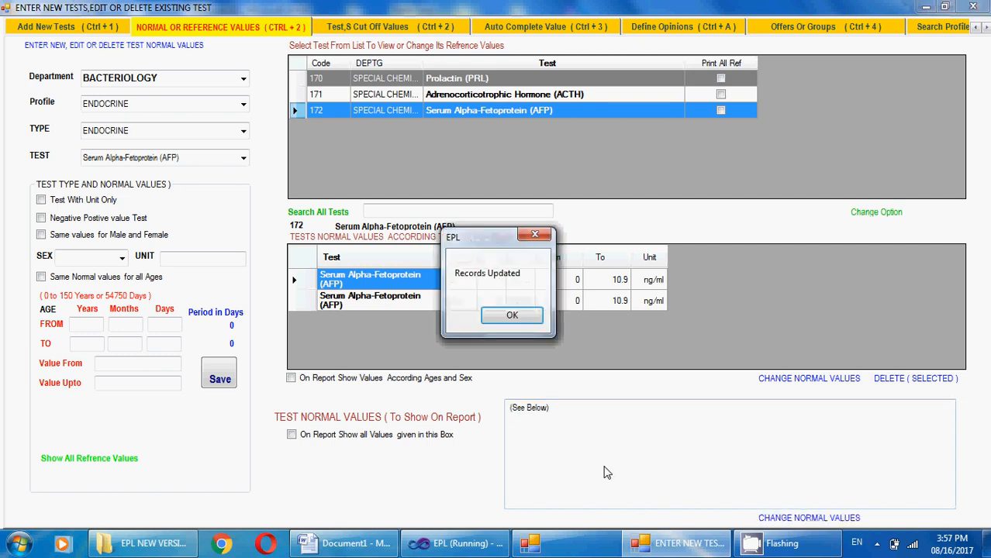
{"action": "left_click", "coordinate": [511, 314]}
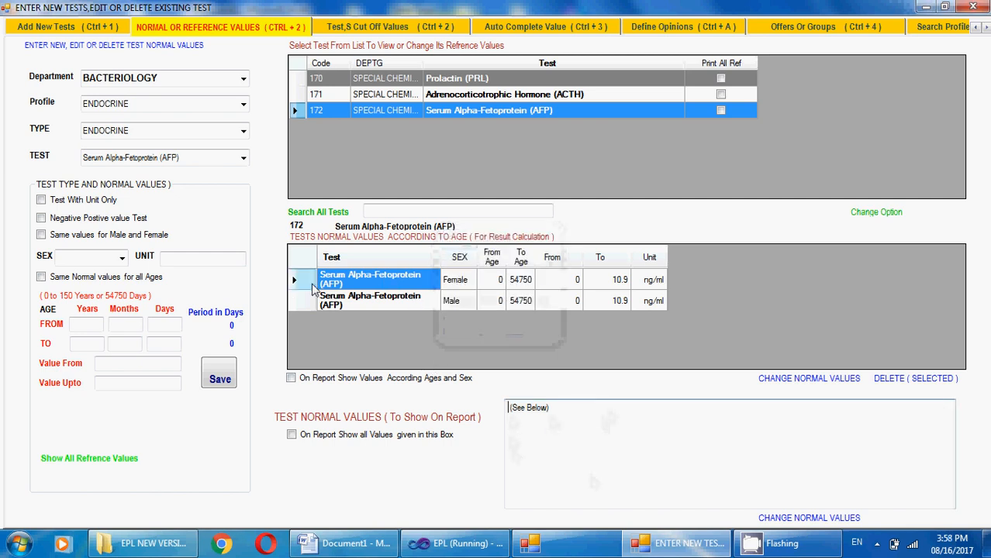
Step: Check the female and male age limits and normal ranges, and enable showing all values given in the box on the report
{"action": "left_click", "coordinate": [521, 281]}
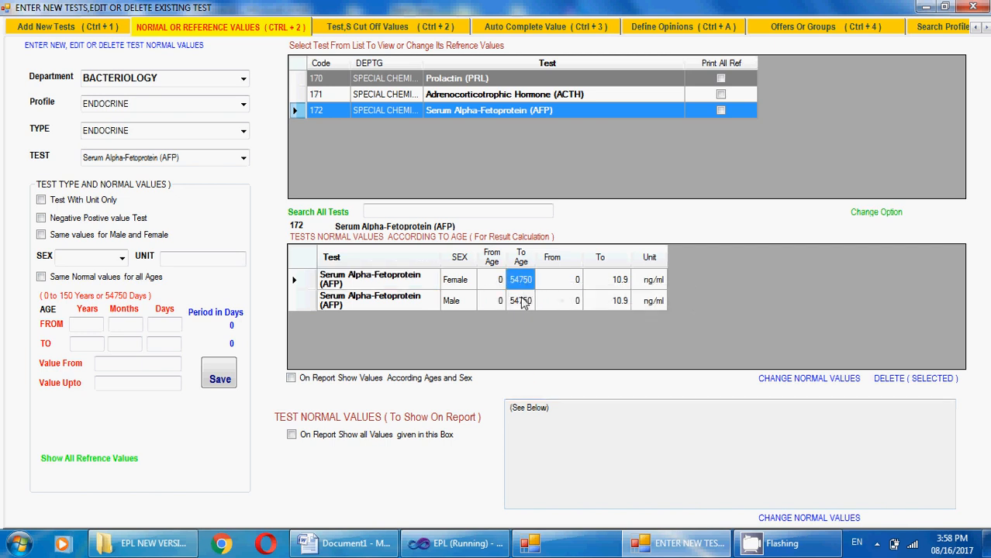
{"action": "left_click", "coordinate": [521, 300]}
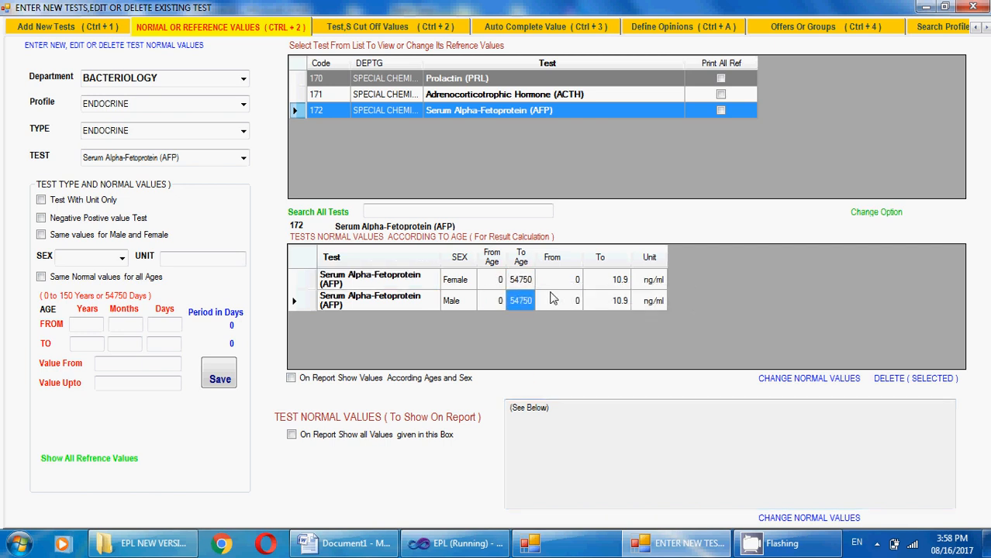
{"action": "left_click", "coordinate": [617, 284]}
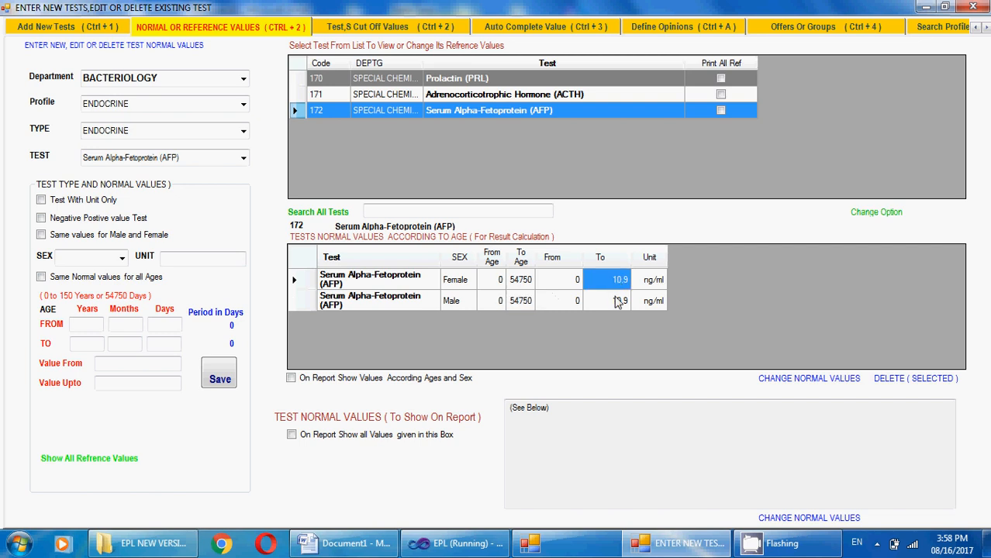
{"action": "left_click", "coordinate": [617, 302]}
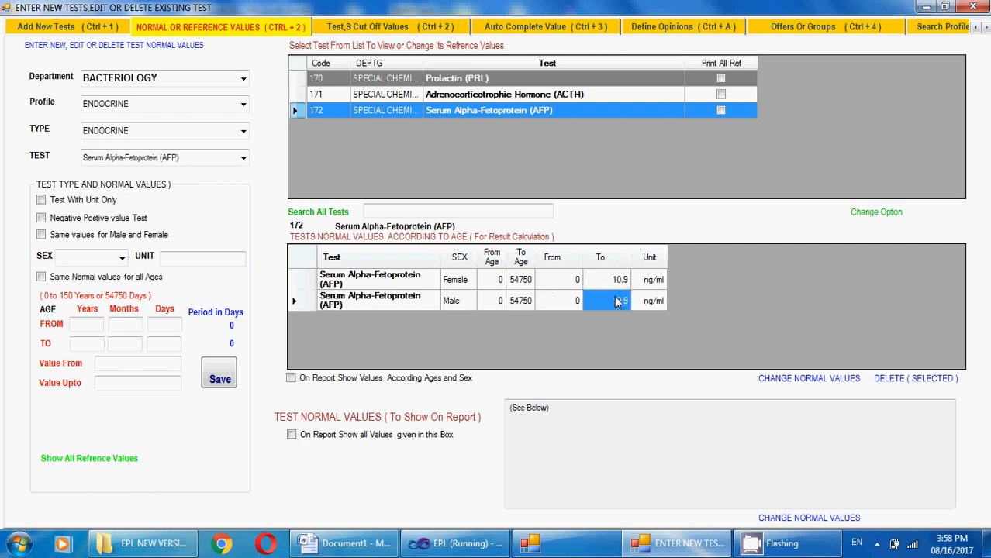
{"action": "left_click", "coordinate": [410, 285]}
{"action": "left_click", "coordinate": [408, 301]}
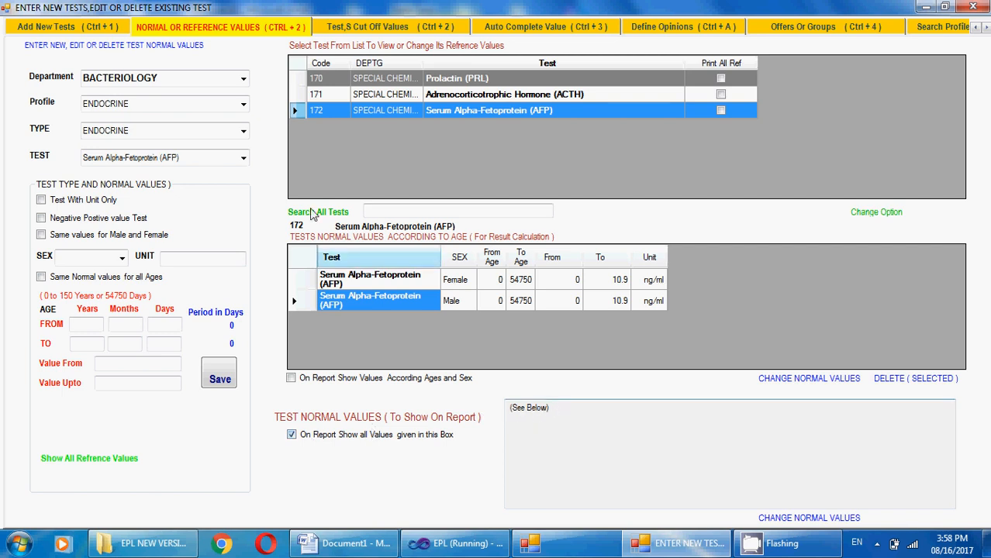
Step: Copy the Word text from REFERENCE VALUE through the HORMONES note into the AFP test's comments and description detail
{"action": "left_click", "coordinate": [32, 28]}
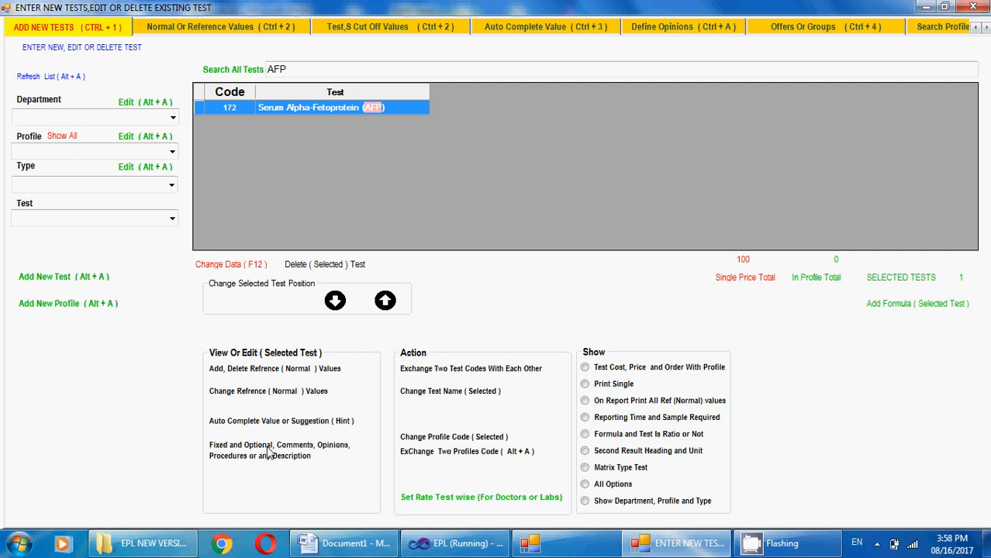
{"action": "left_click", "coordinate": [268, 451]}
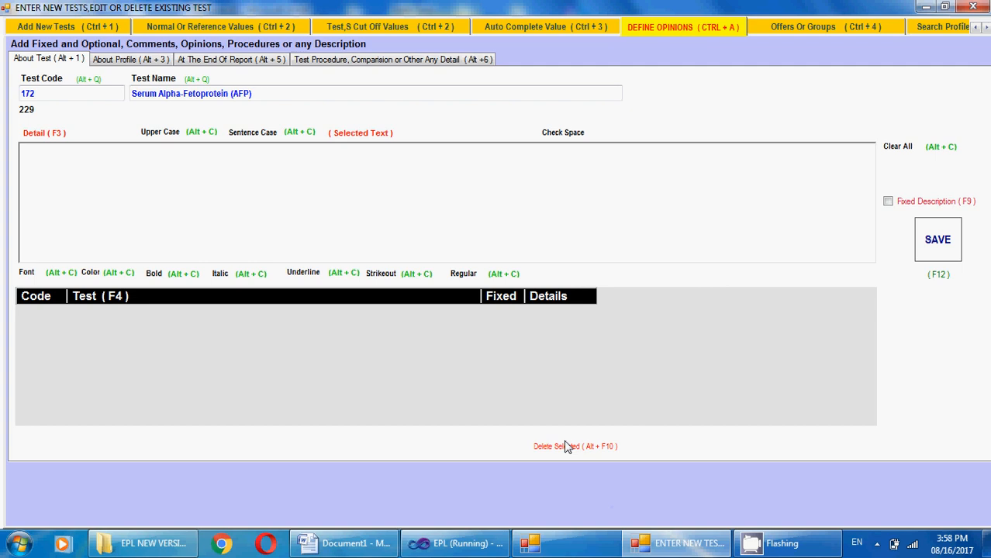
{"action": "left_click", "coordinate": [345, 542]}
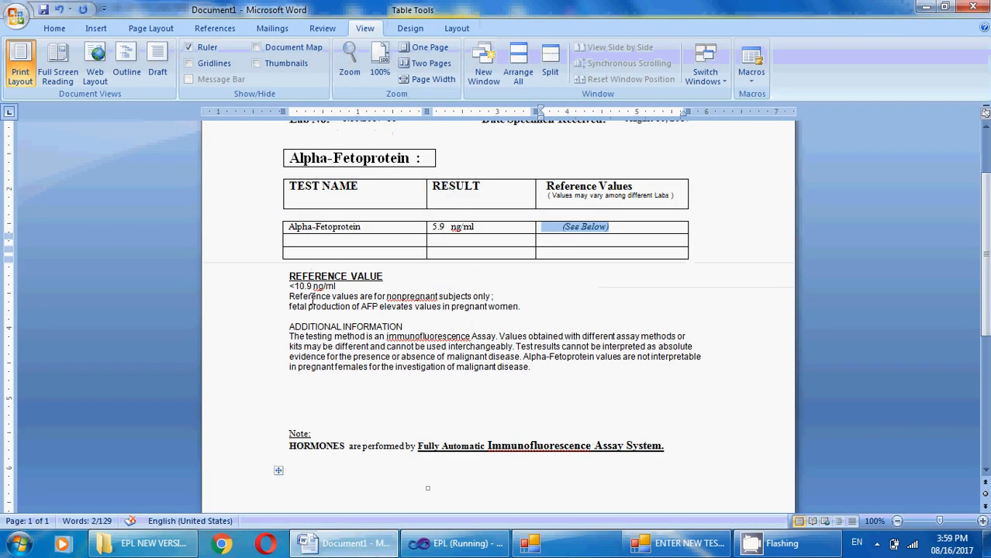
{"action": "left_click_drag", "start_coordinate": [288, 276], "coordinate": [669, 445]}
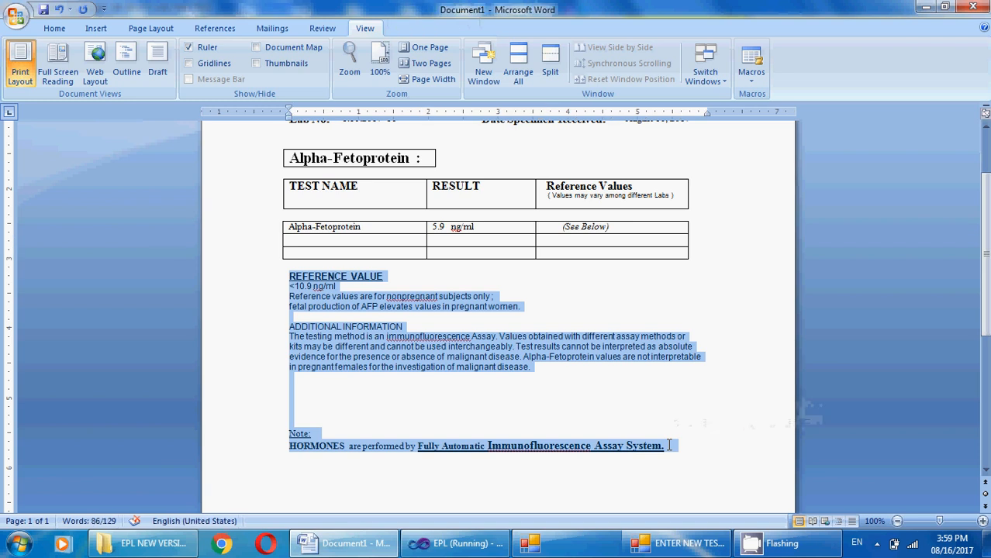
{"action": "left_click", "coordinate": [679, 542]}
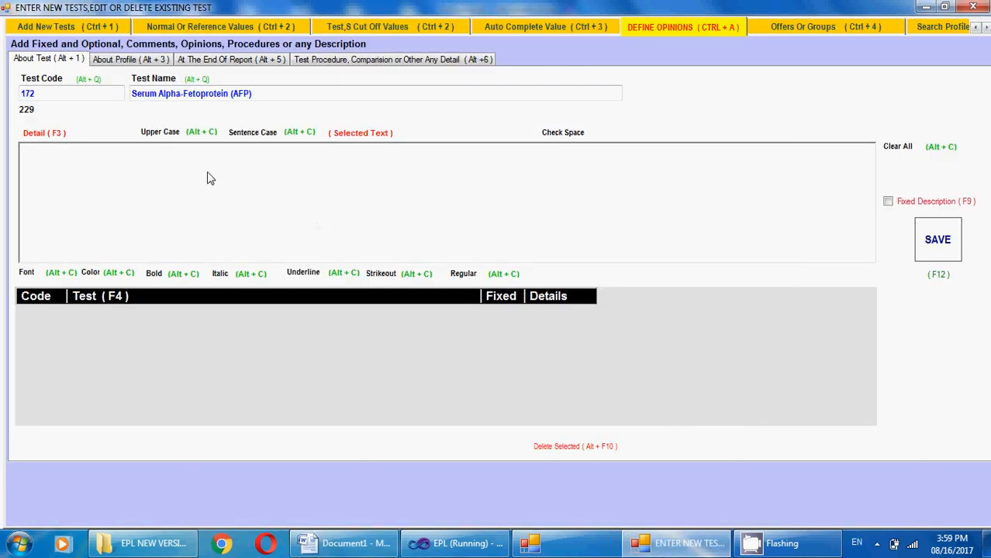
{"action": "key", "text": "ctrl+v"}
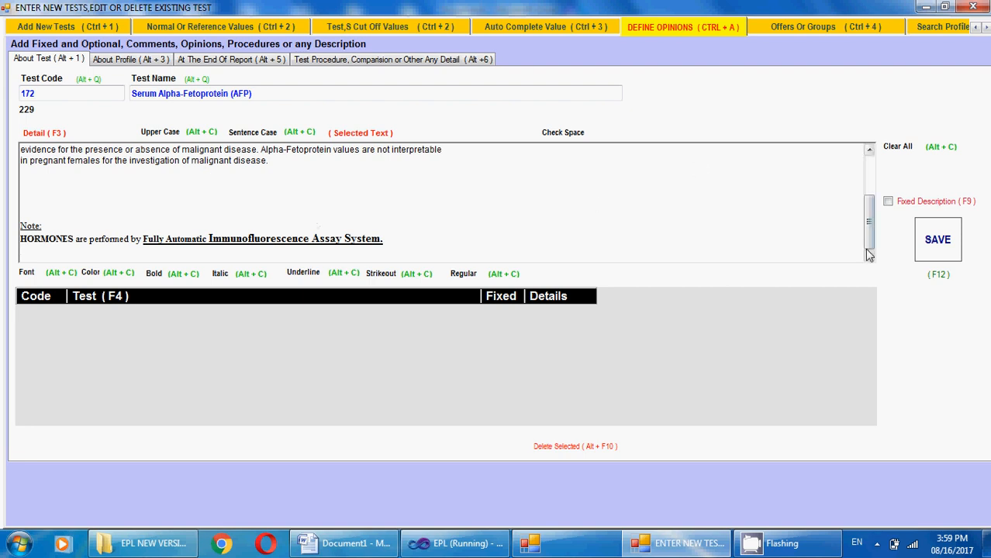
Step: Run the space check on the pasted AFP description, save it as a fixed description, and close the test editing window
{"action": "left_click_drag", "start_coordinate": [868, 256], "coordinate": [867, 198]}
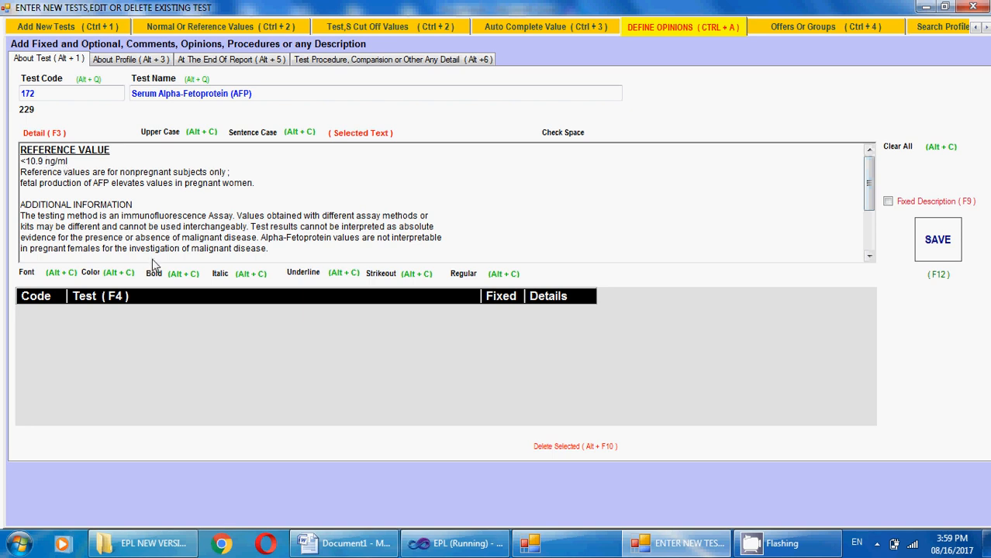
{"action": "left_click", "coordinate": [564, 134]}
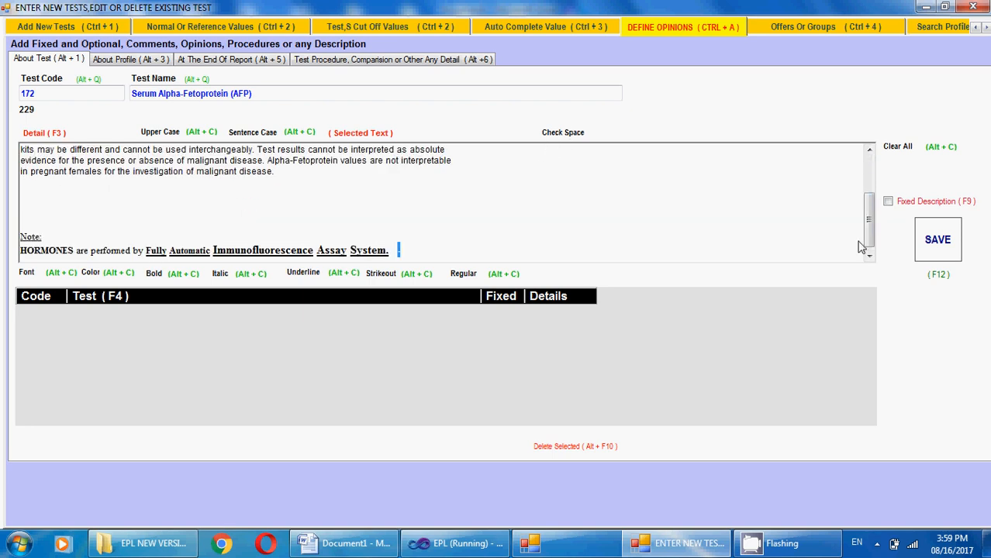
{"action": "left_click_drag", "start_coordinate": [869, 230], "coordinate": [869, 182]}
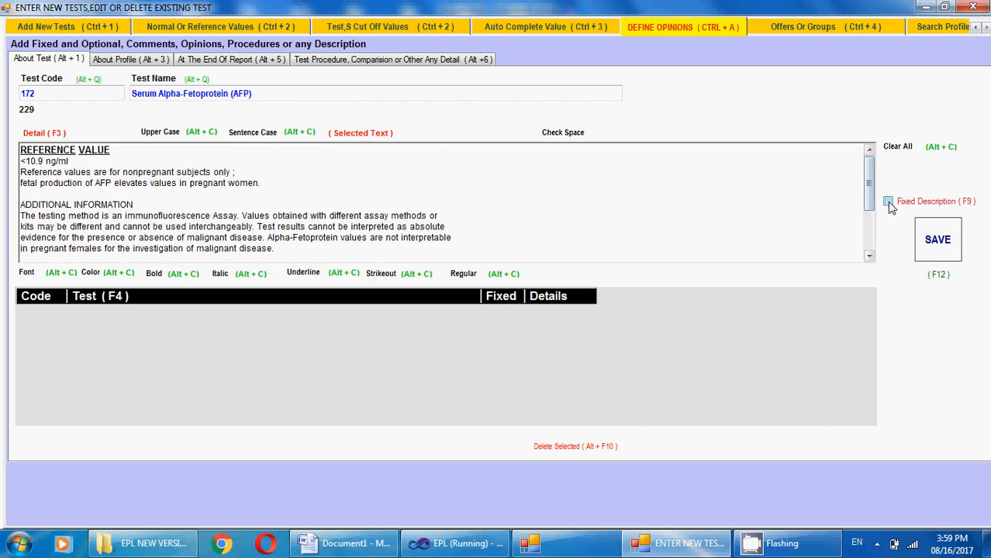
{"action": "left_click", "coordinate": [930, 242]}
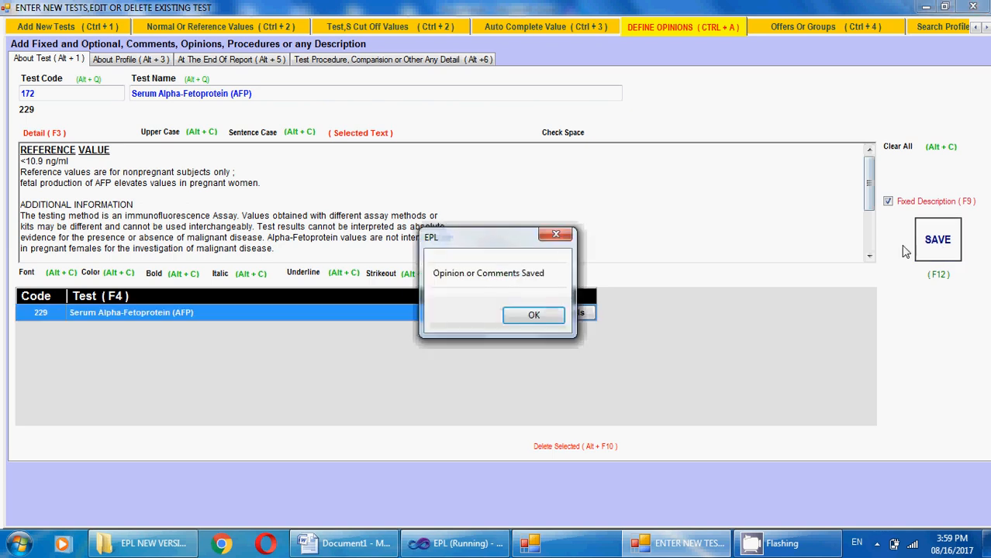
{"action": "left_click", "coordinate": [522, 321]}
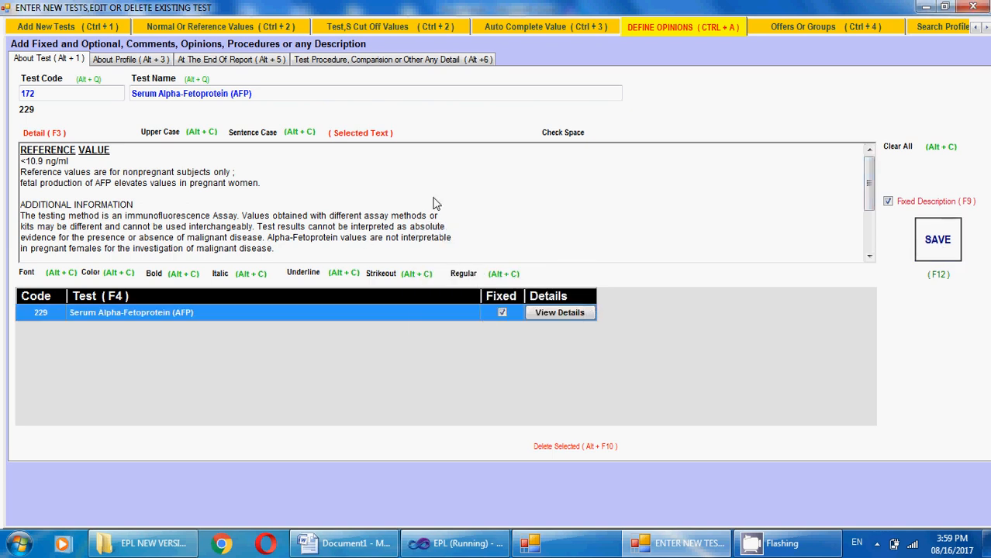
{"action": "left_click", "coordinate": [972, 7]}
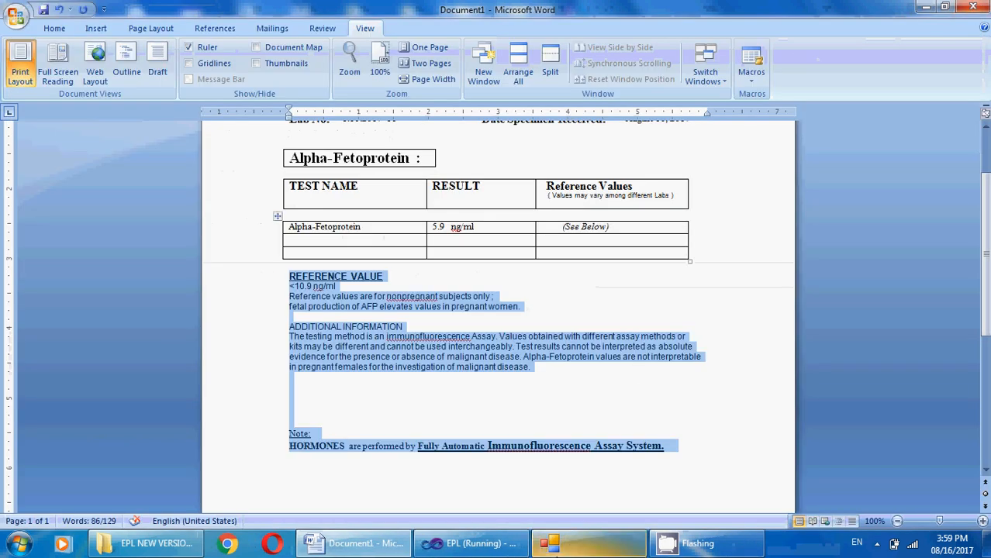
Step: Switch to Easy Pathology Lab, start a new order and enter the patient's name
{"action": "left_click", "coordinate": [574, 543]}
{"action": "left_click", "coordinate": [150, 242]}
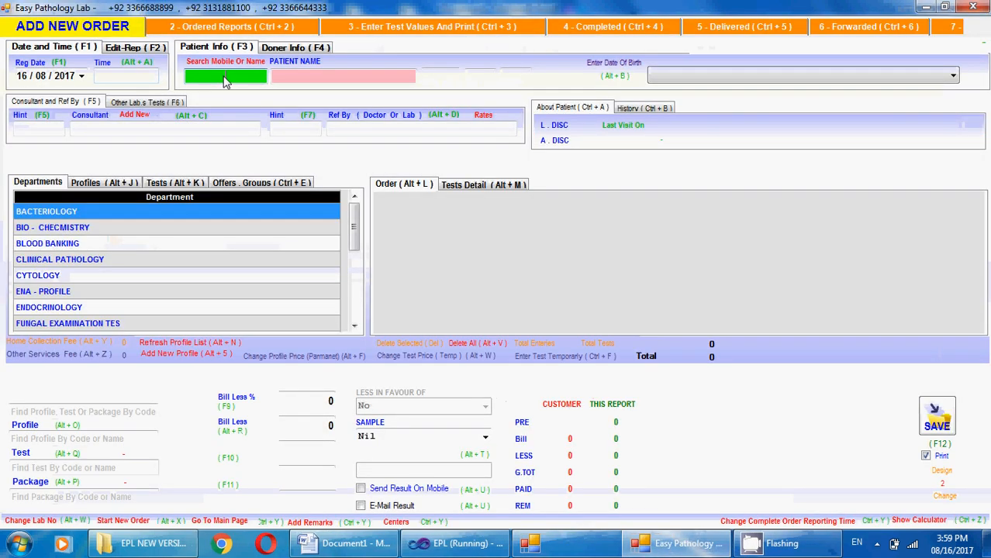
{"action": "type", "text": "M"}
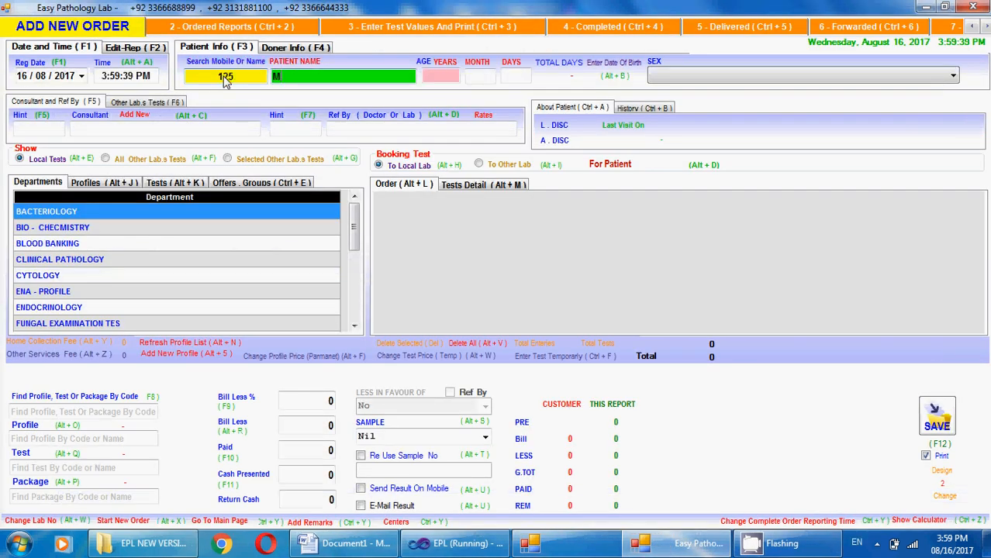
{"action": "type", "text": "R"}
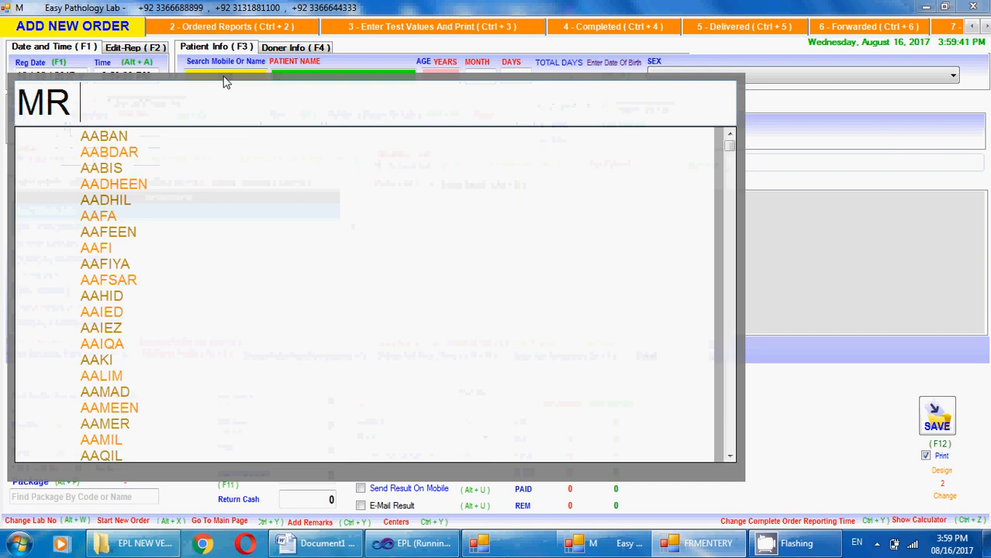
{"action": "type", "text": " HAMID"}
{"action": "key", "text": "Return"}
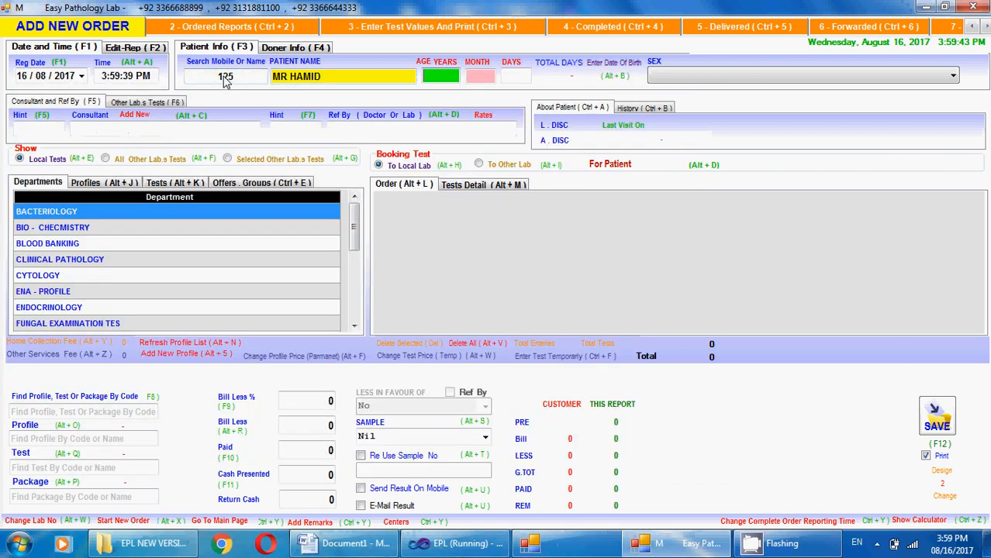
Step: Set the patient's age to 33 years and sex to Male, with SELF as both consultant and referrer
{"action": "type", "text": "33"}
{"action": "key", "text": "Return"}
{"action": "key", "text": "Return"}
{"action": "key", "text": "Return"}
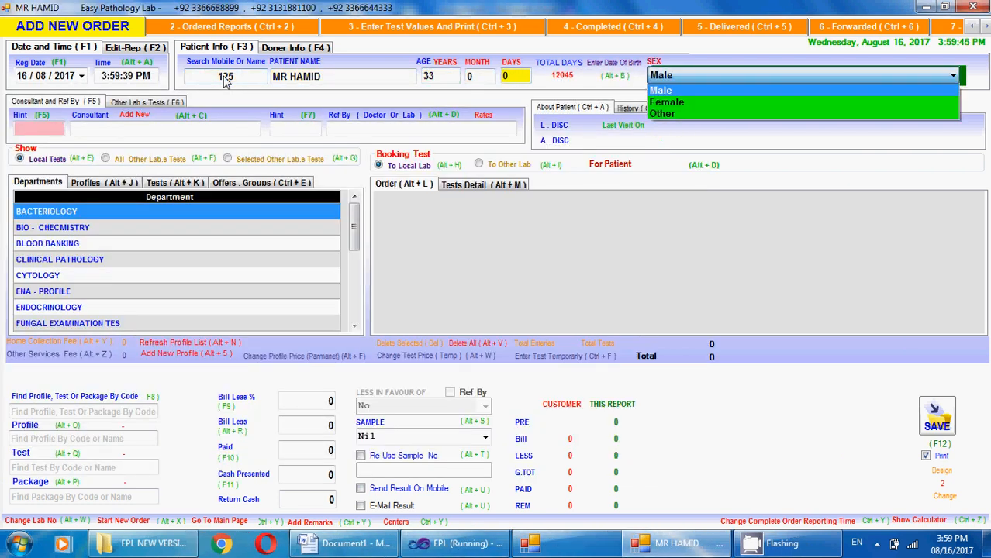
{"action": "key", "text": "Return"}
{"action": "type", "text": "S"}
{"action": "key", "text": "Return"}
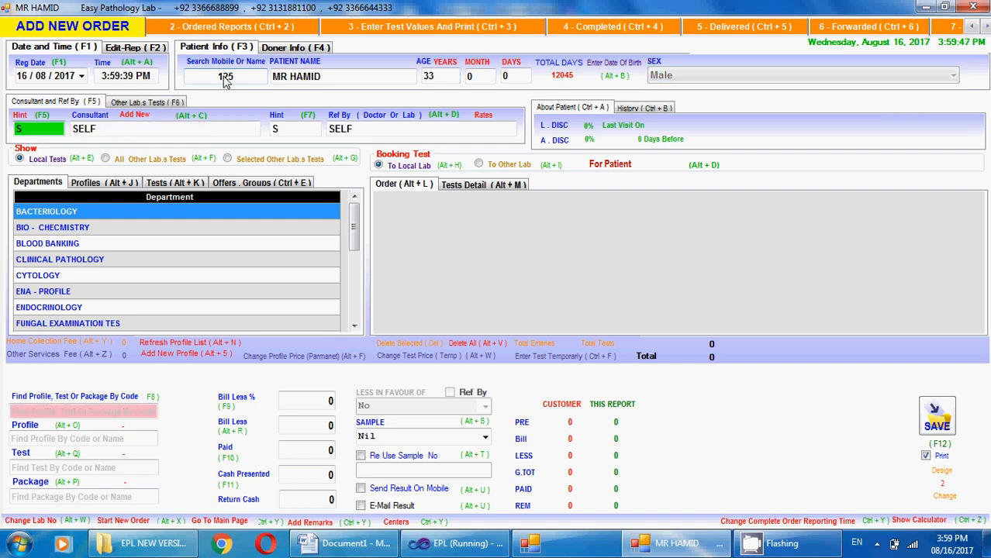
{"action": "key", "text": "Return"}
{"action": "key", "text": "Return"}
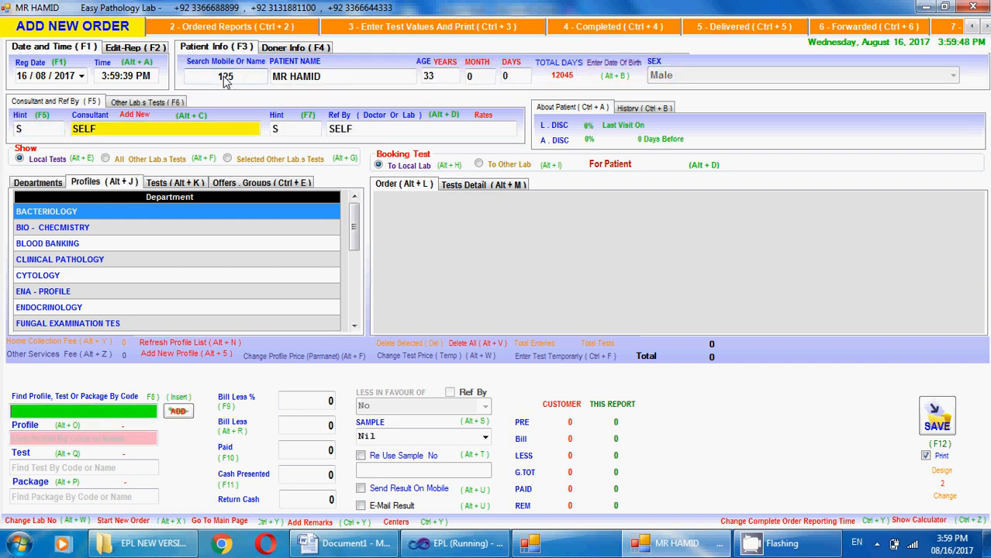
Step: Find the Serum Alpha-Fetoprotein (AFP) test, add it to the order and save the order
{"action": "key", "text": "Return"}
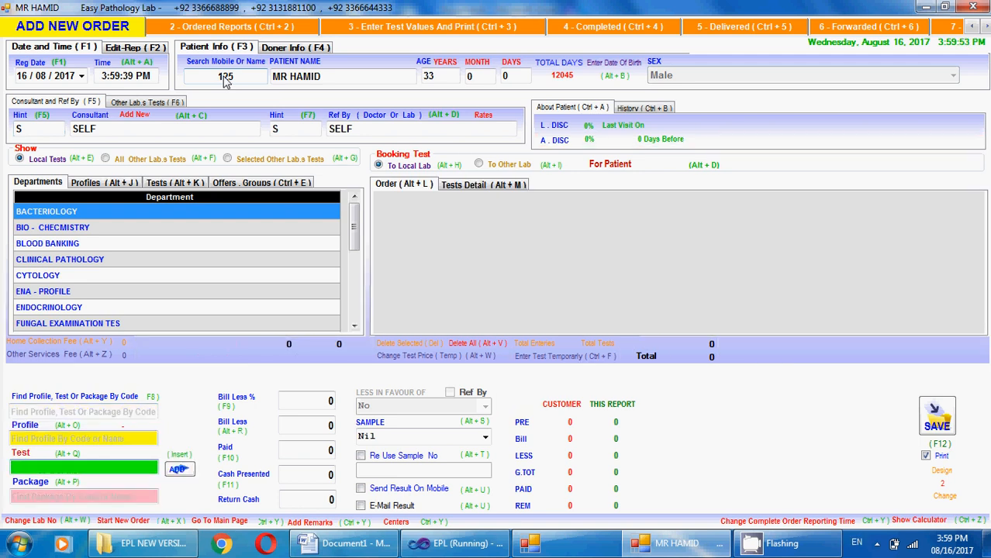
{"action": "type", "text": "AFP"}
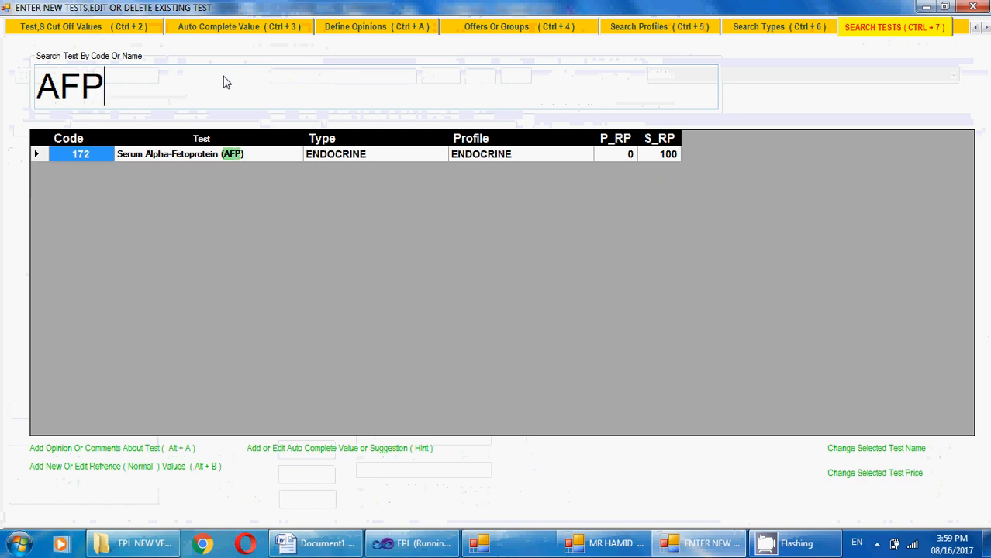
{"action": "key", "text": "Down"}
{"action": "key", "text": "Return"}
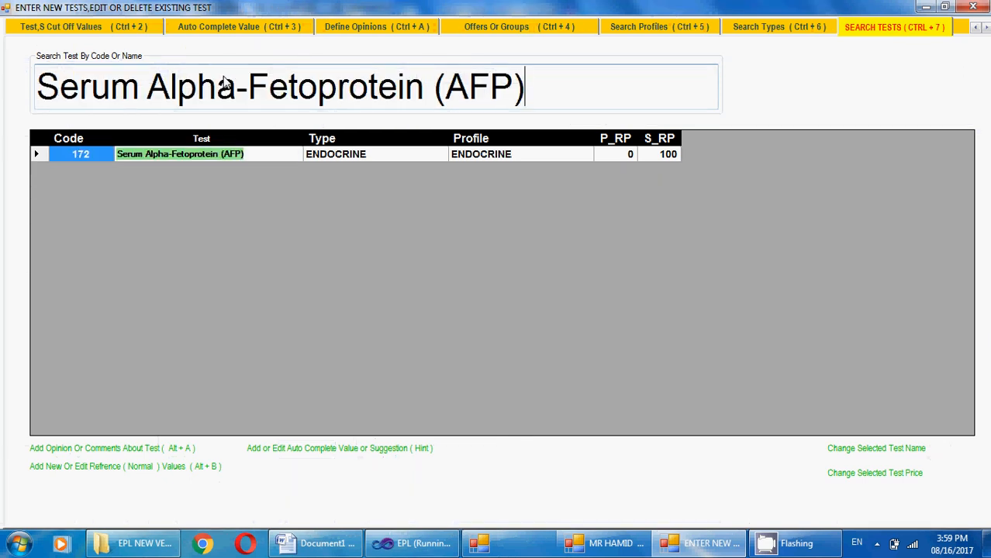
{"action": "key", "text": "Return"}
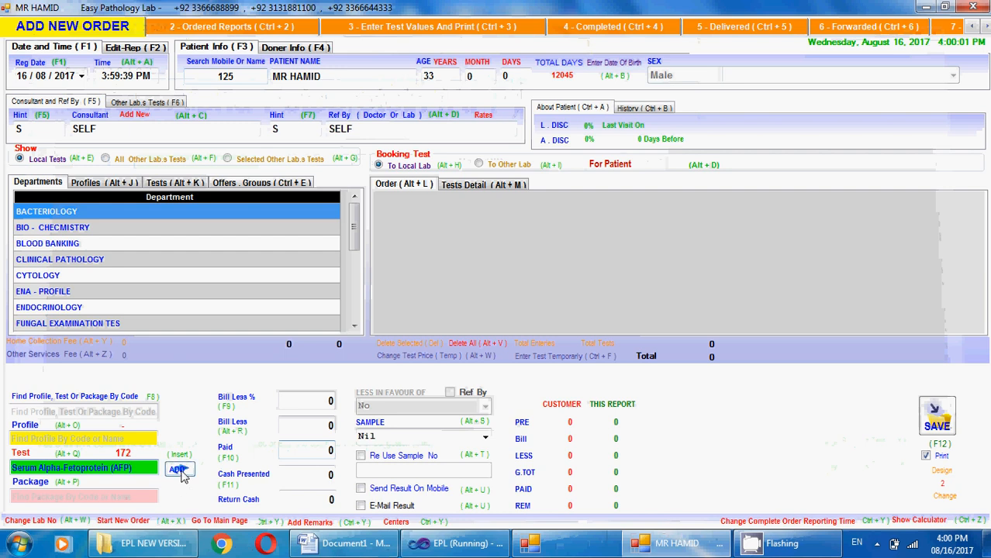
{"action": "left_click", "coordinate": [178, 470]}
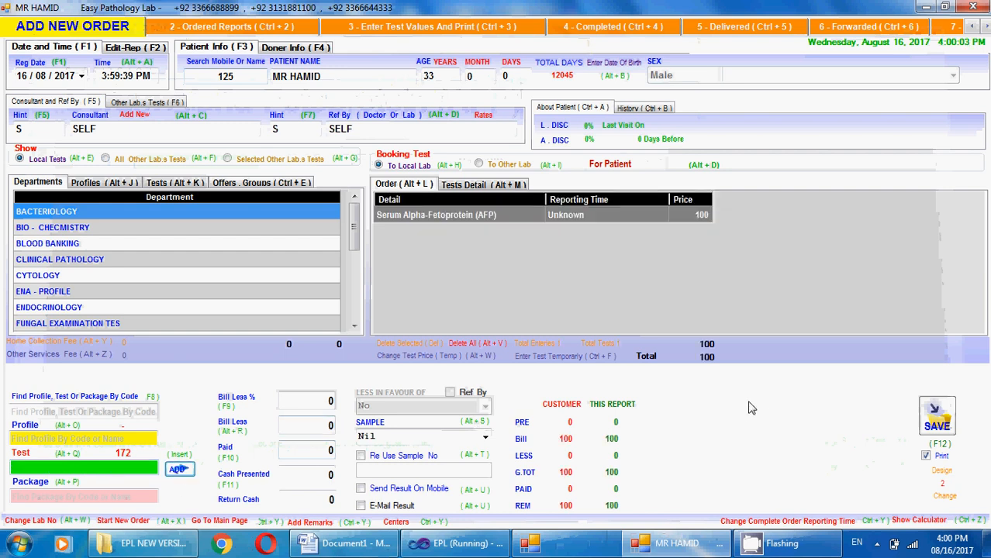
{"action": "left_click", "coordinate": [934, 419]}
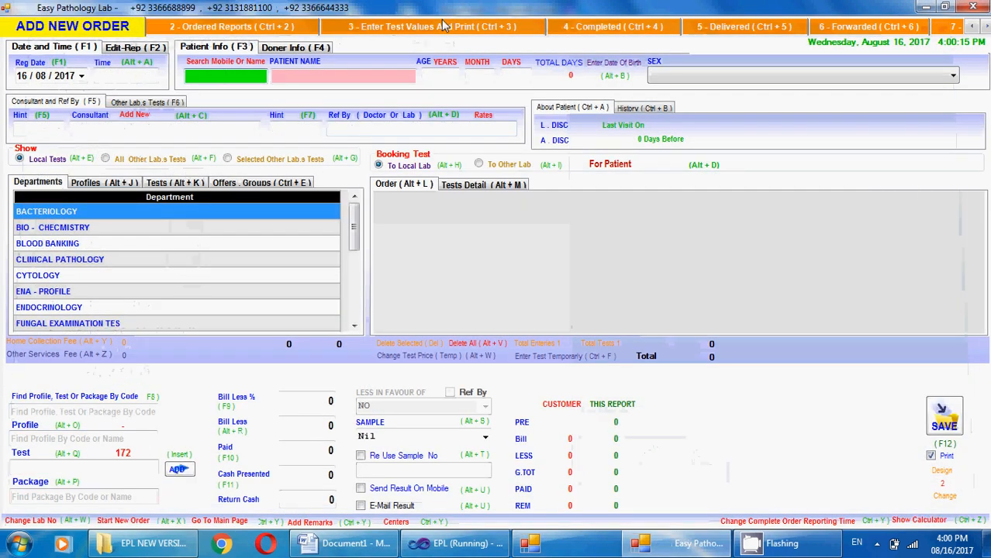
Step: Refresh the pending reports in test value entry, select the new patient and enter 5.9 as the AFP result
{"action": "left_click", "coordinate": [444, 26]}
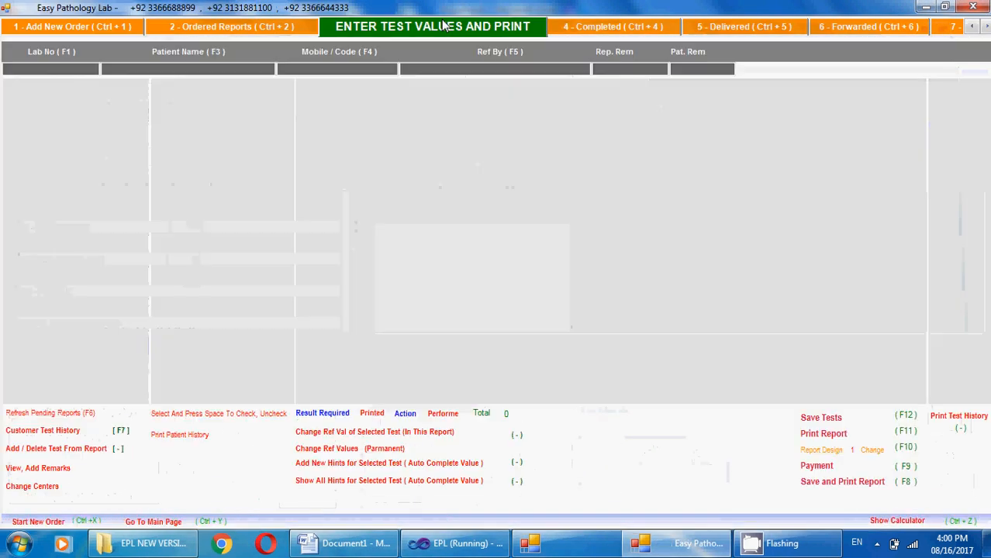
{"action": "left_click", "coordinate": [78, 414]}
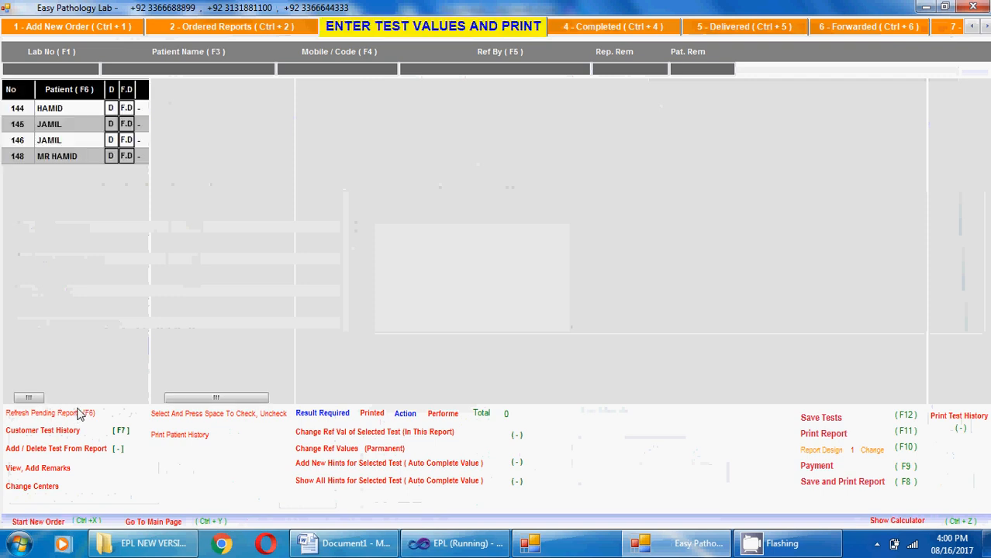
{"action": "left_click", "coordinate": [82, 155]}
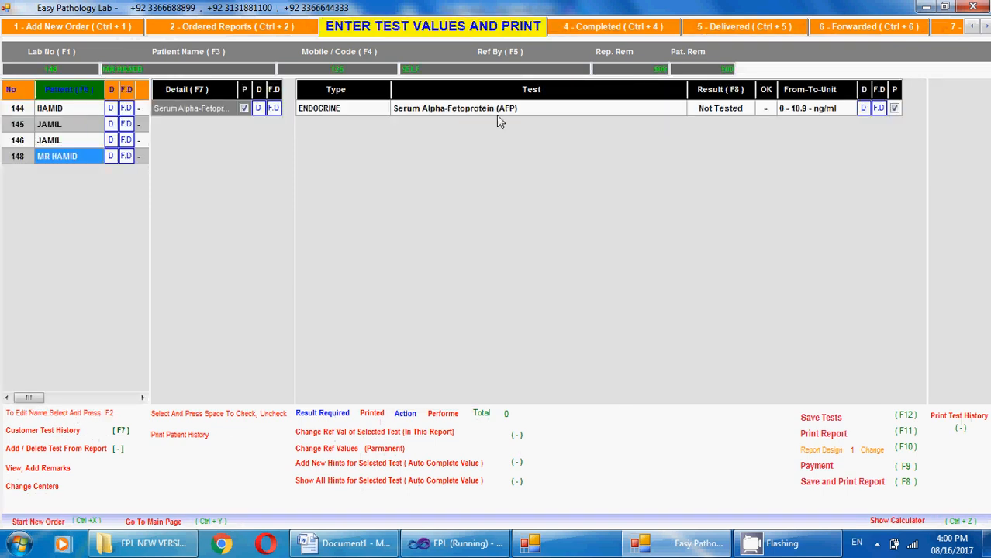
{"action": "left_click", "coordinate": [721, 115]}
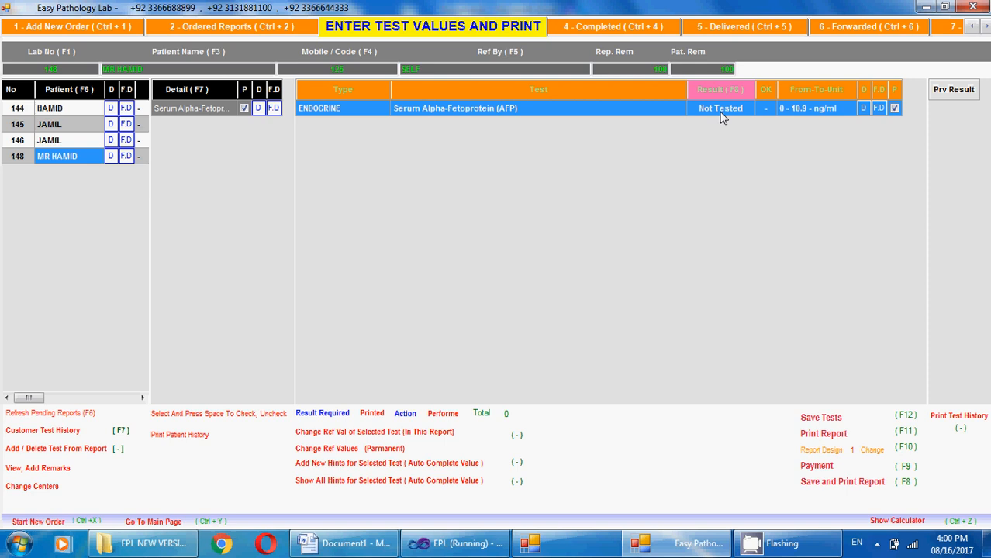
{"action": "type", "text": "5.9"}
{"action": "key", "text": "Return"}
Step: Save the AFP result and view its report with print layout turned off, cancelling the printing and closing the preview
{"action": "left_click", "coordinate": [858, 482]}
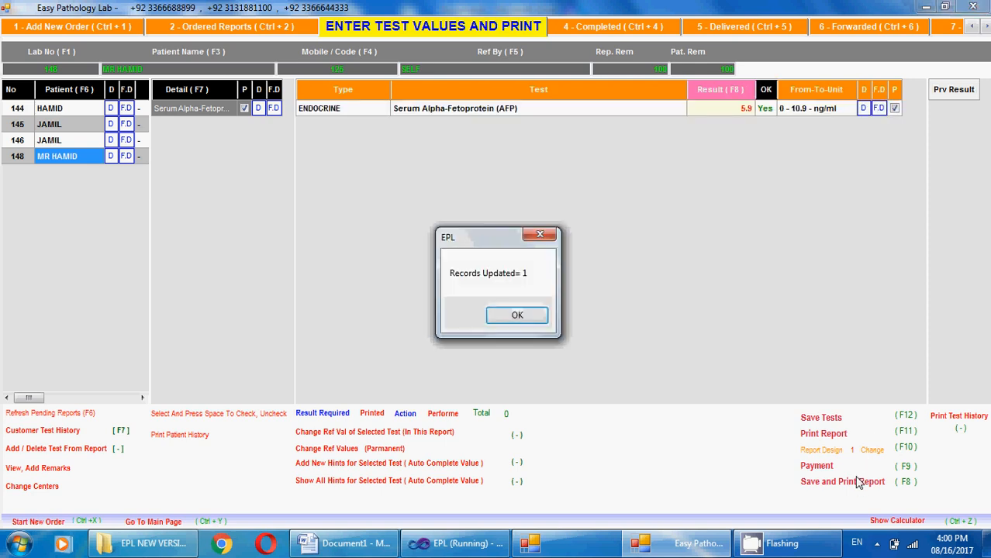
{"action": "key", "text": "Return"}
{"action": "key", "text": "Return"}
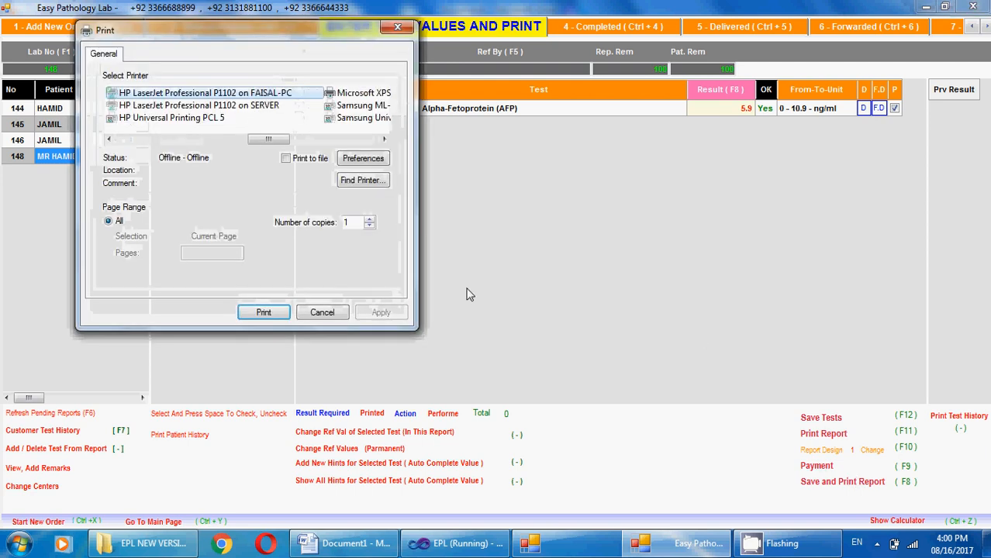
{"action": "key", "text": "Escape"}
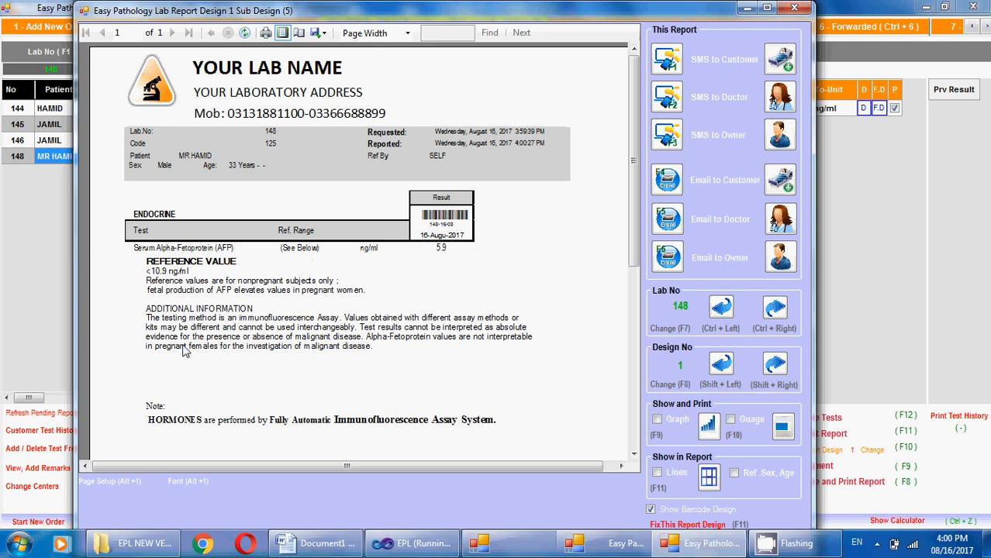
{"action": "left_click", "coordinate": [283, 33]}
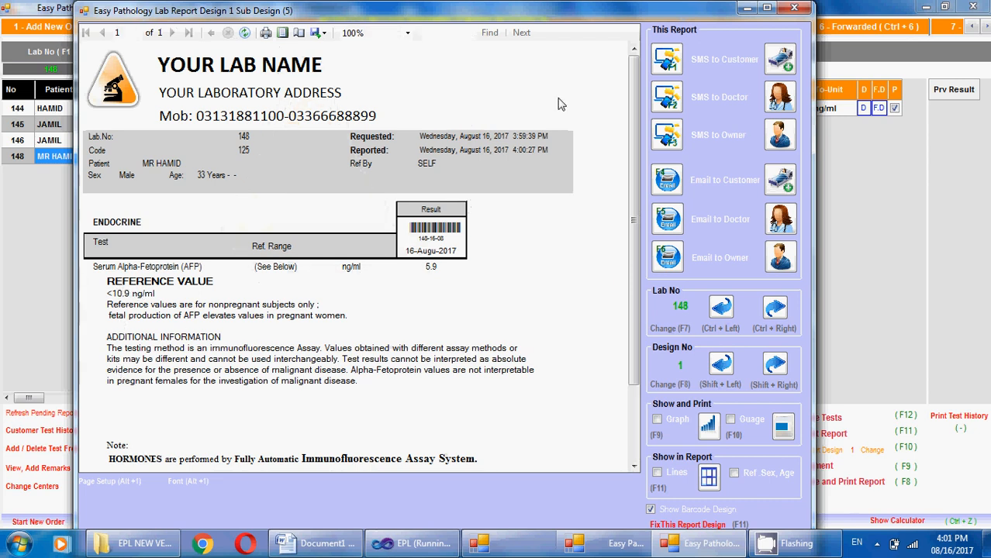
{"action": "left_click", "coordinate": [798, 10]}
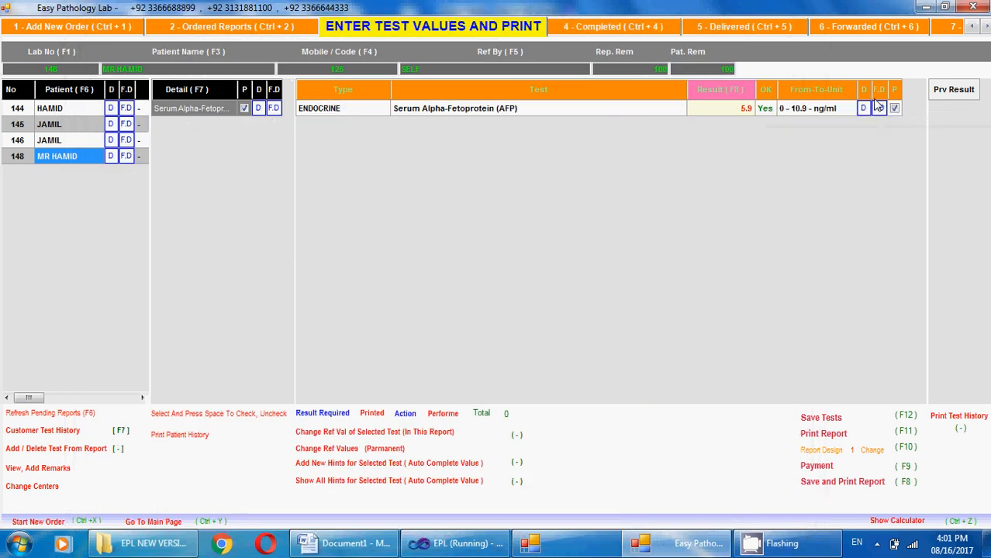
Step: Insert four blank lines above REFERENCE VALUE in this report's AFP fixed detail and add the detail to the test
{"action": "left_click", "coordinate": [879, 109]}
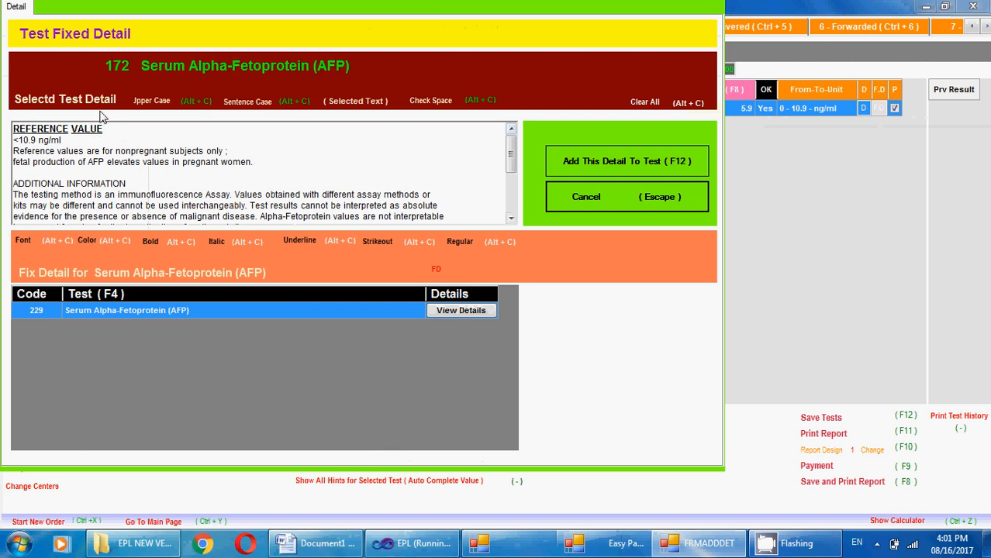
{"action": "left_click", "coordinate": [15, 133]}
{"action": "key", "text": "Return"}
{"action": "key", "text": "Return"}
{"action": "key", "text": "Return"}
{"action": "key", "text": "Return"}
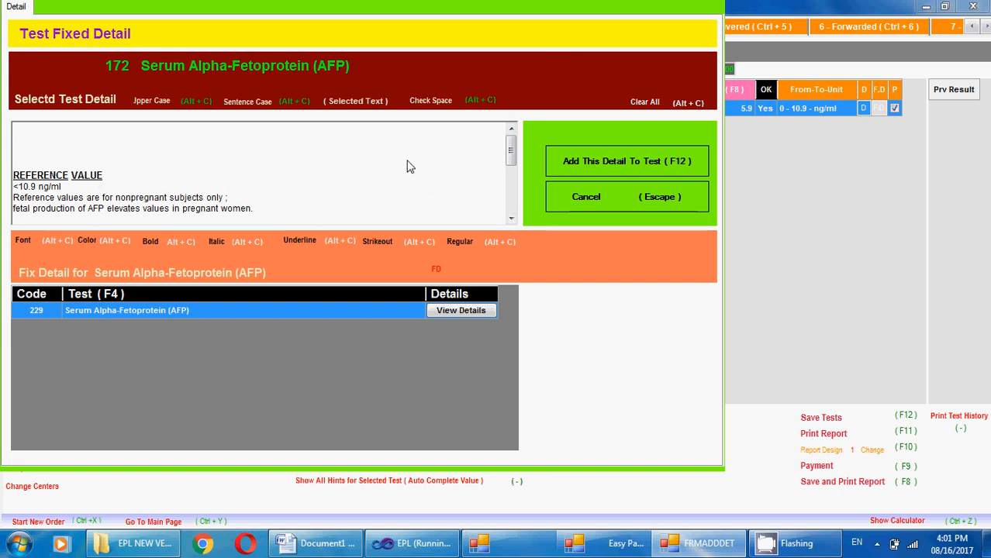
{"action": "left_click", "coordinate": [585, 161]}
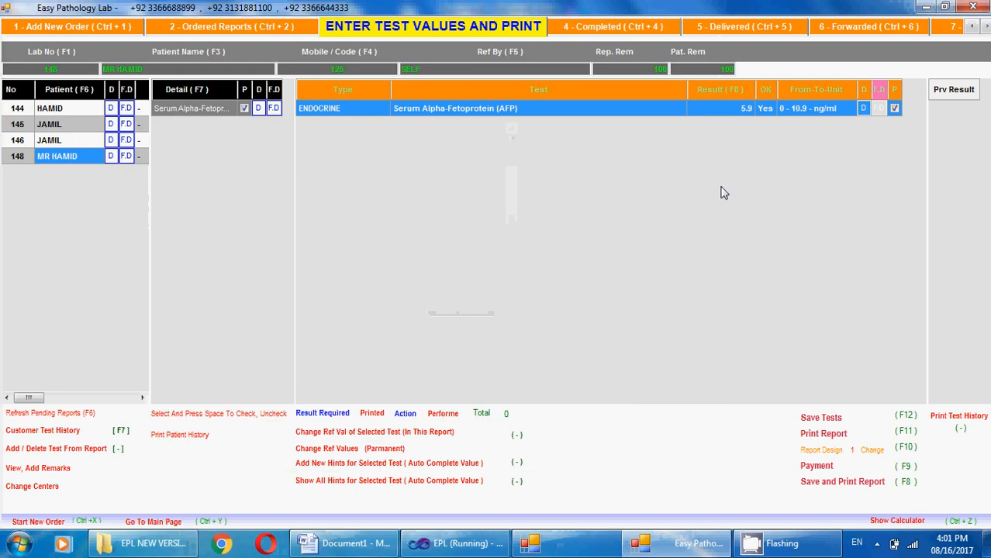
Step: Save the report again, cancel printing, compare the AFP preview's description spacing with the Word sample and close the preview
{"action": "left_click", "coordinate": [845, 484]}
{"action": "key", "text": "Return"}
{"action": "key", "text": "Return"}
{"action": "key", "text": "Return"}
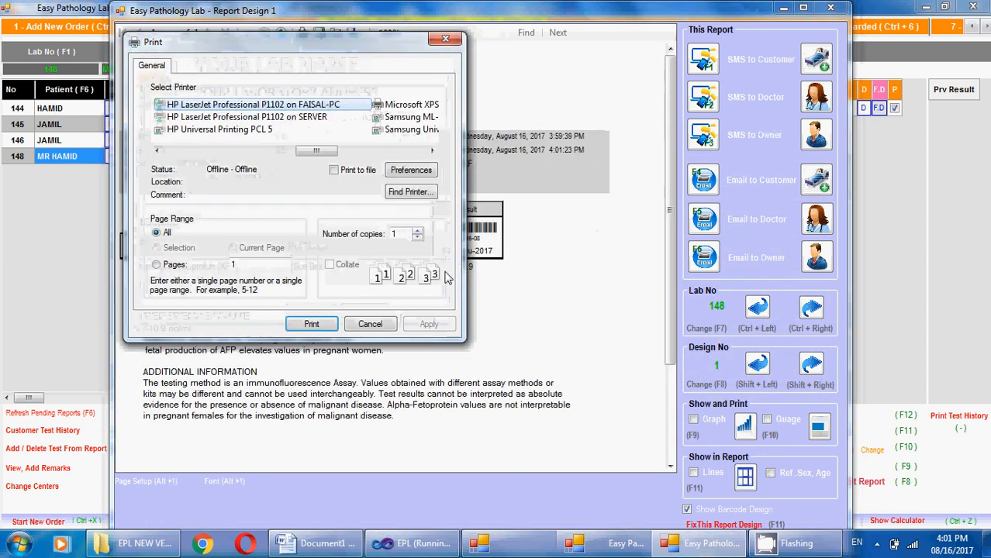
{"action": "left_click", "coordinate": [379, 330]}
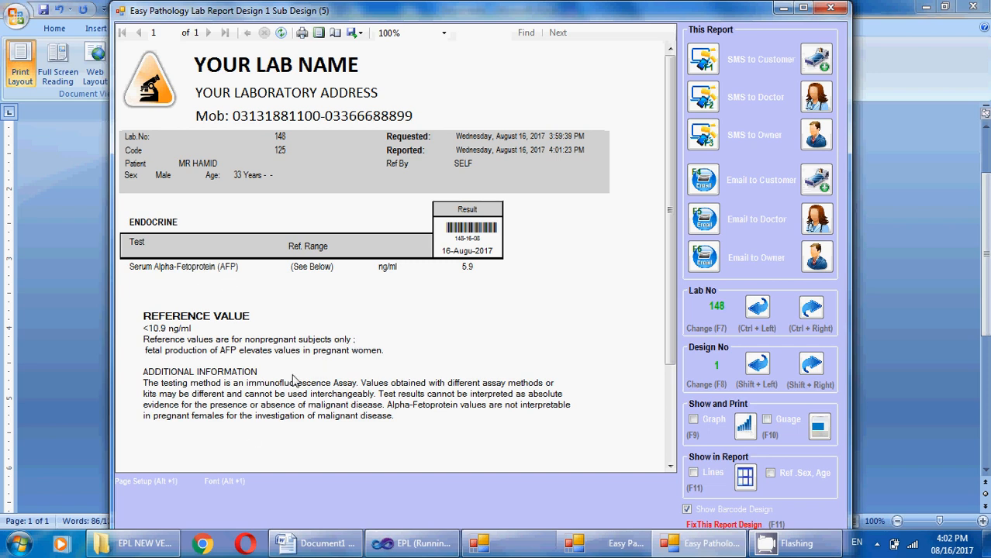
{"action": "left_click", "coordinate": [830, 8]}
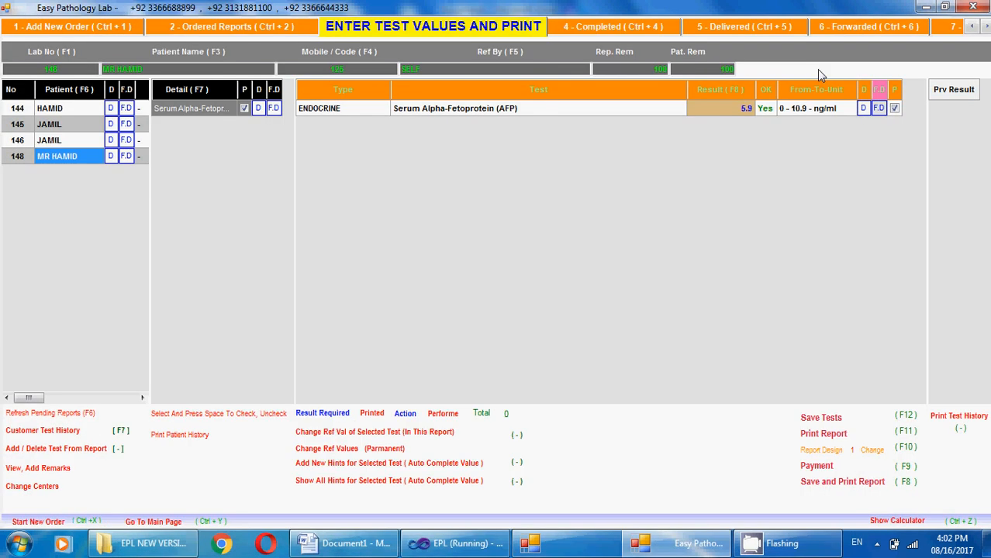